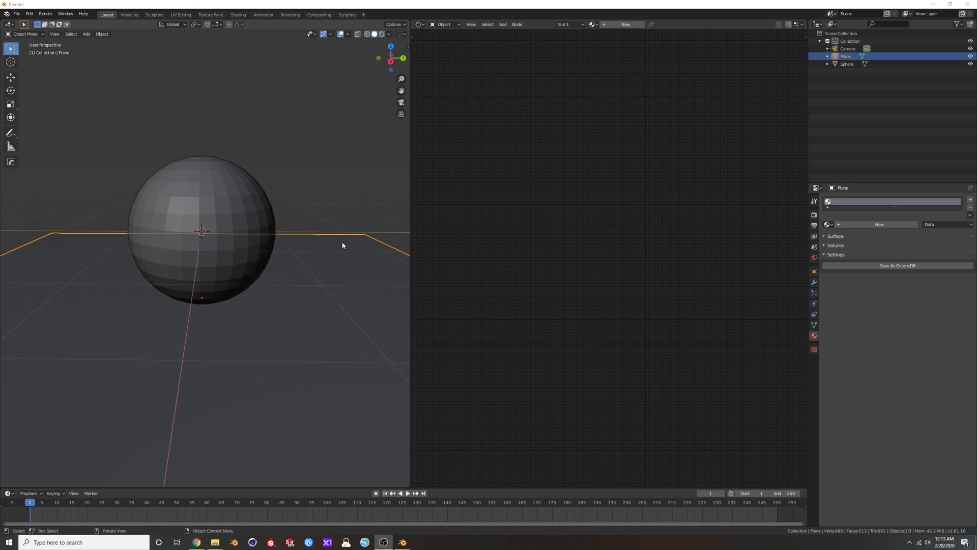
Step: Switch the viewport to rendered shading to preview the metal sphere on the plane
{"action": "left_click", "coordinate": [254, 195]}
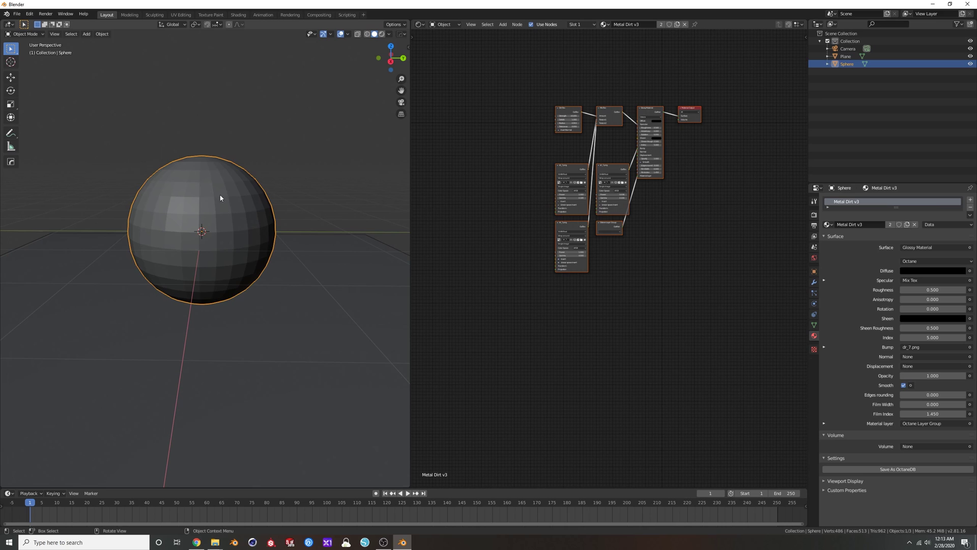
{"action": "left_click", "coordinate": [336, 287]}
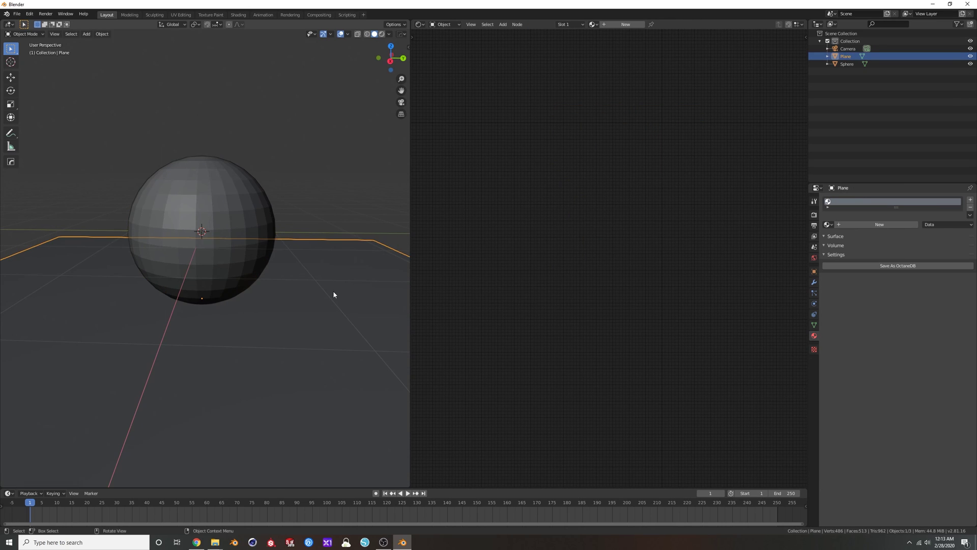
{"action": "middle_click_drag", "start_coordinate": [334, 294], "coordinate": [334, 303]}
{"action": "left_click", "coordinate": [382, 34]}
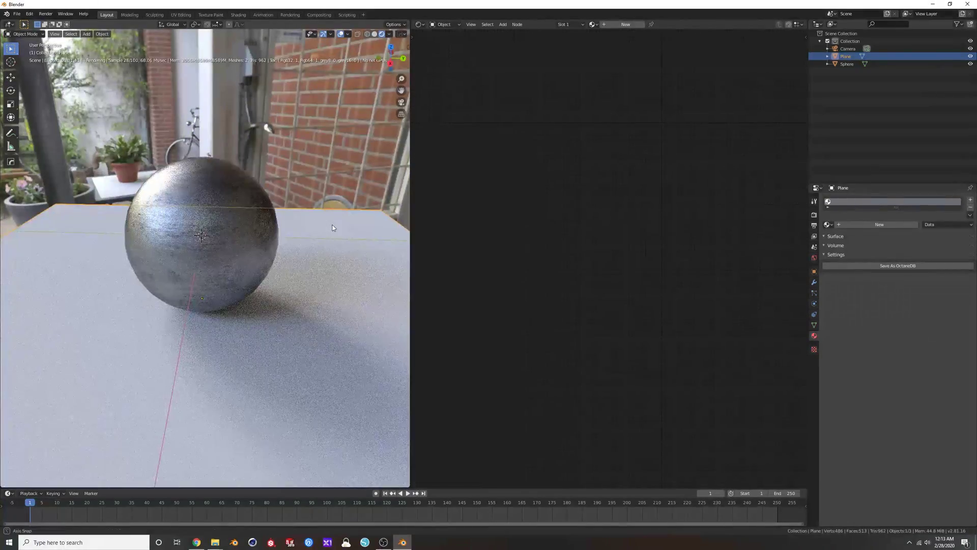
{"action": "middle_click_drag", "start_coordinate": [334, 227], "coordinate": [255, 222]}
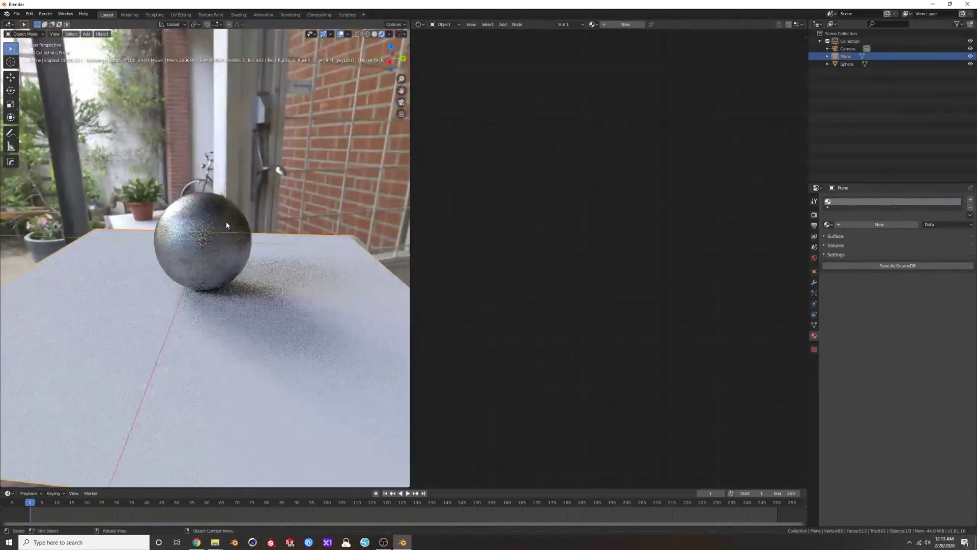
{"action": "scroll", "coordinate": [234, 226], "scroll_direction": "up", "scroll_amount": 3}
Step: Enter the camera view and fly the camera closer and lower to reframe the sphere on the plane
{"action": "key", "text": "KP_0"}
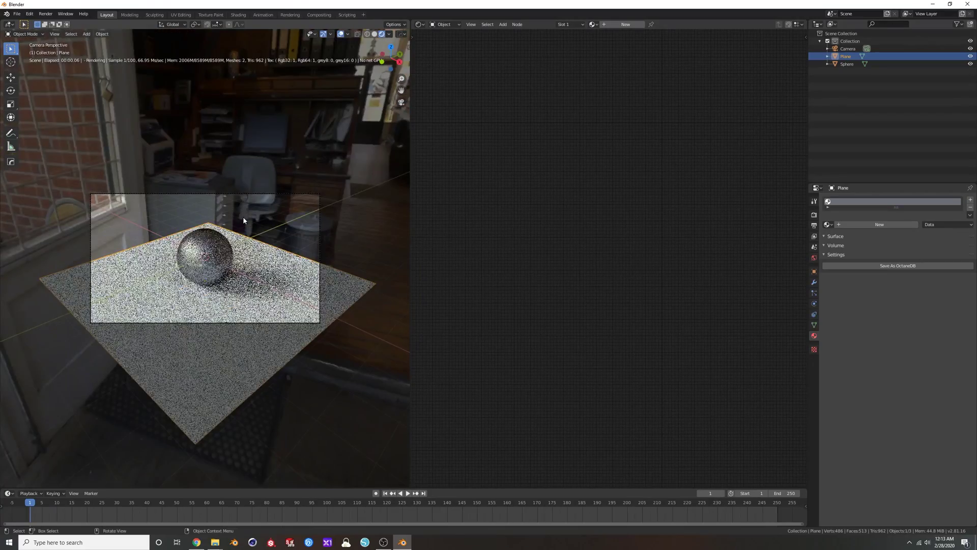
{"action": "key", "text": "shift+grave"}
{"action": "key", "text": "w"}
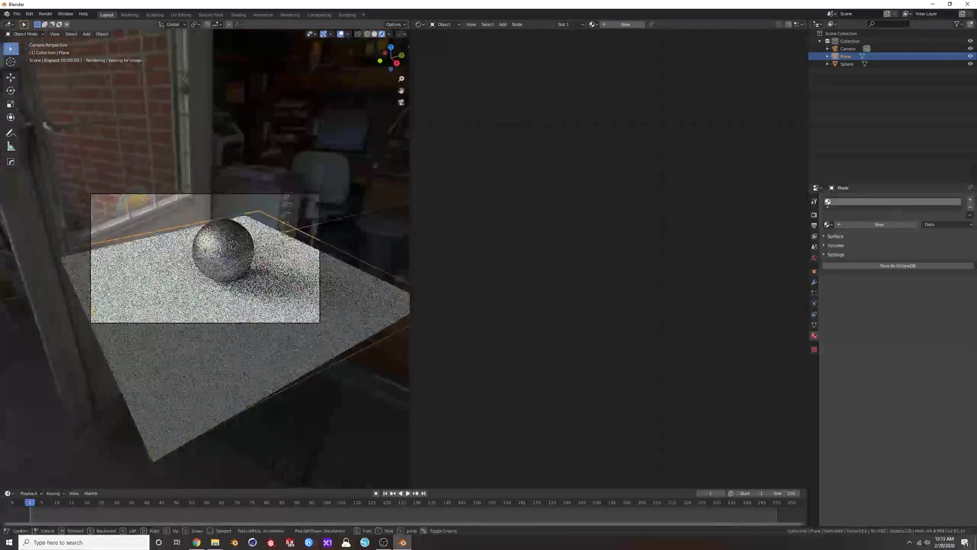
{"action": "key", "text": "d"}
{"action": "key", "text": "a"}
{"action": "key", "text": "s"}
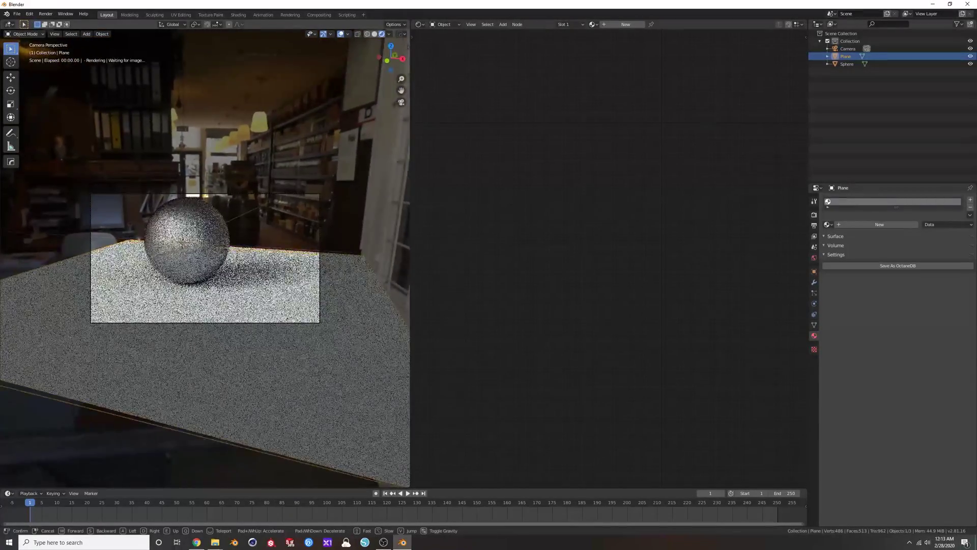
{"action": "left_click", "coordinate": [206, 261]}
{"action": "scroll", "coordinate": [205, 261], "scroll_direction": "up", "scroll_amount": 2}
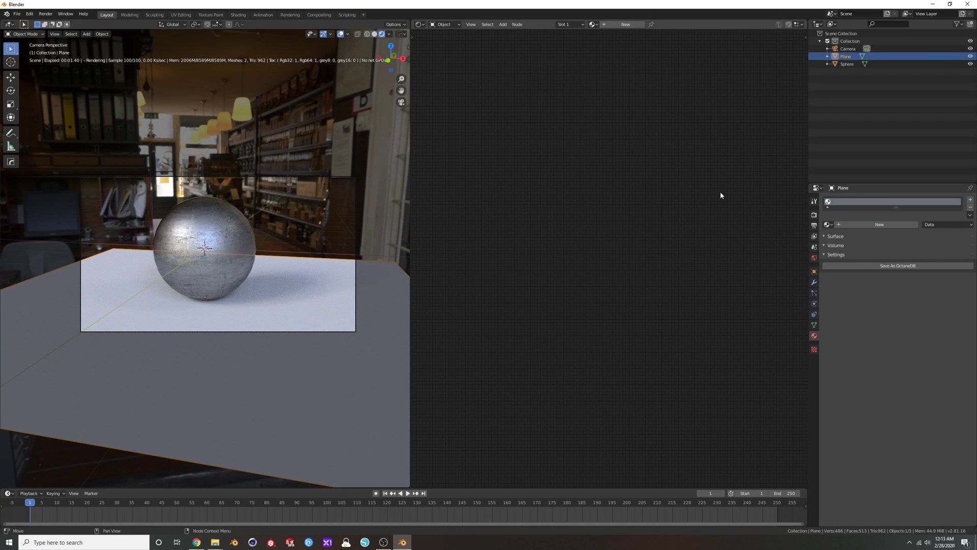
Step: Enable Alpha channel in the Octane kernel render settings
{"action": "left_click", "coordinate": [816, 258]}
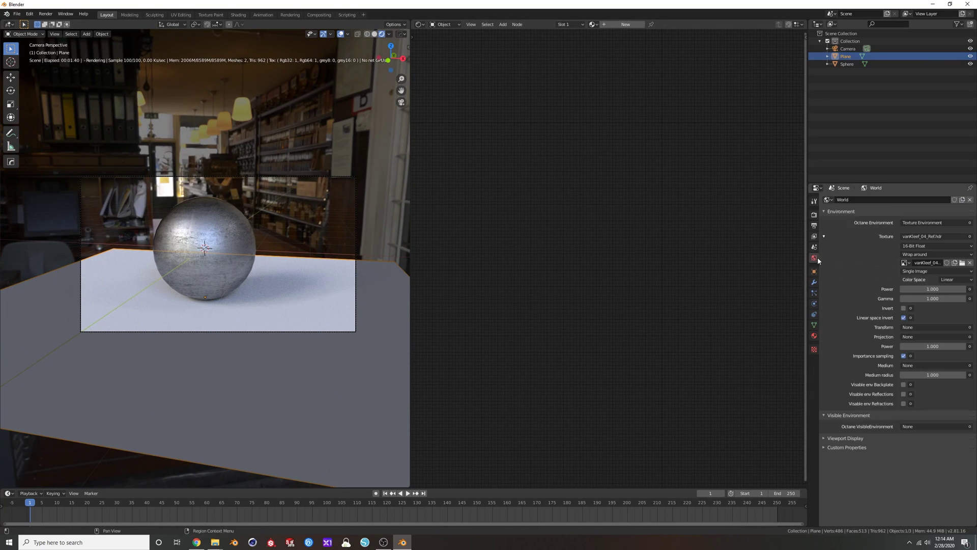
{"action": "left_click", "coordinate": [814, 214]}
{"action": "left_click", "coordinate": [829, 389]}
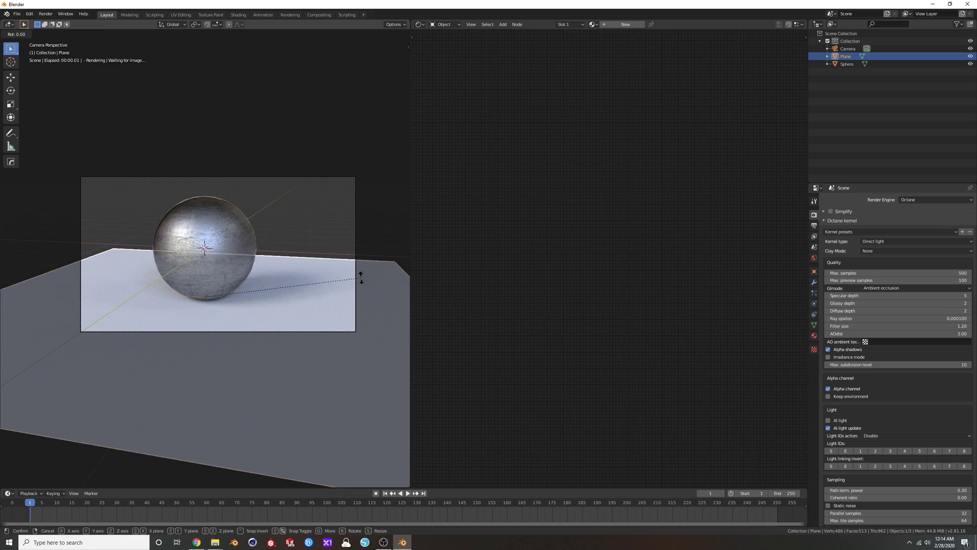
Step: Rotate the plane about the Z axis so its far edge runs parallel to the camera frame
{"action": "key", "text": "r"}
{"action": "key", "text": "z"}
{"action": "left_click", "coordinate": [361, 238]}
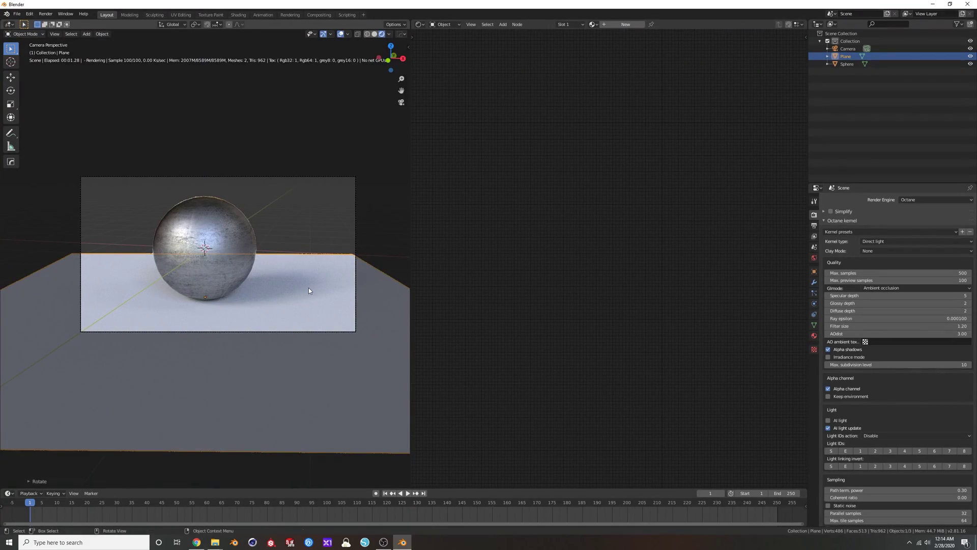
Step: Create a new material for the plane and add a Diffuse Material node beside its Glossy Material node
{"action": "left_click", "coordinate": [622, 24]}
{"action": "scroll", "coordinate": [631, 185], "scroll_direction": "up", "scroll_amount": 4}
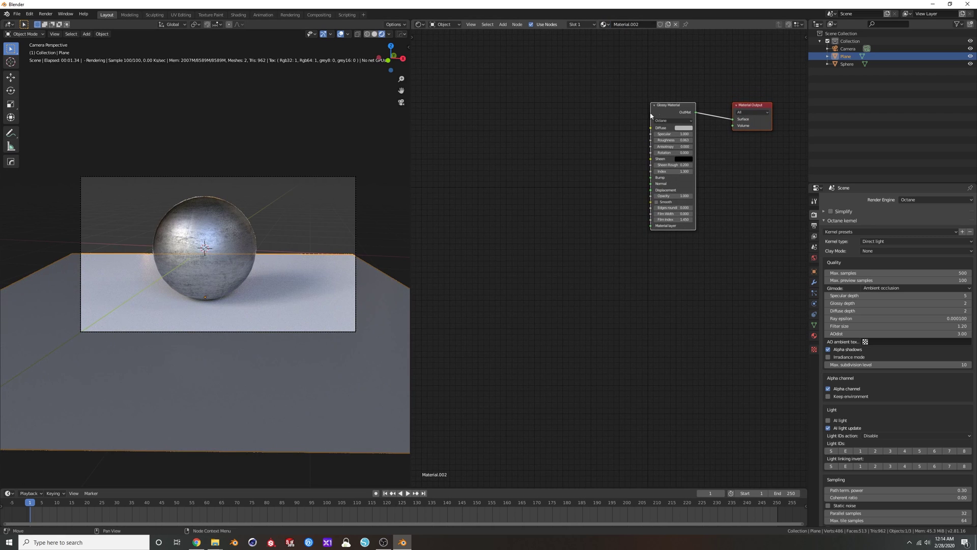
{"action": "left_click", "coordinate": [660, 108]}
{"action": "key", "text": "shift+a"}
{"action": "left_click", "coordinate": [659, 107]}
{"action": "type", "text": "diff"}
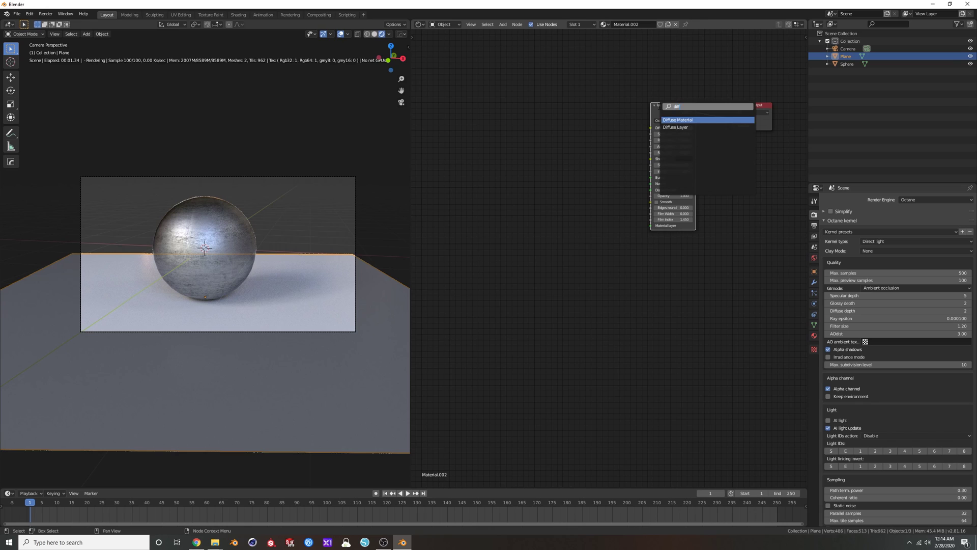
{"action": "key", "text": "Return"}
{"action": "left_click", "coordinate": [588, 111]}
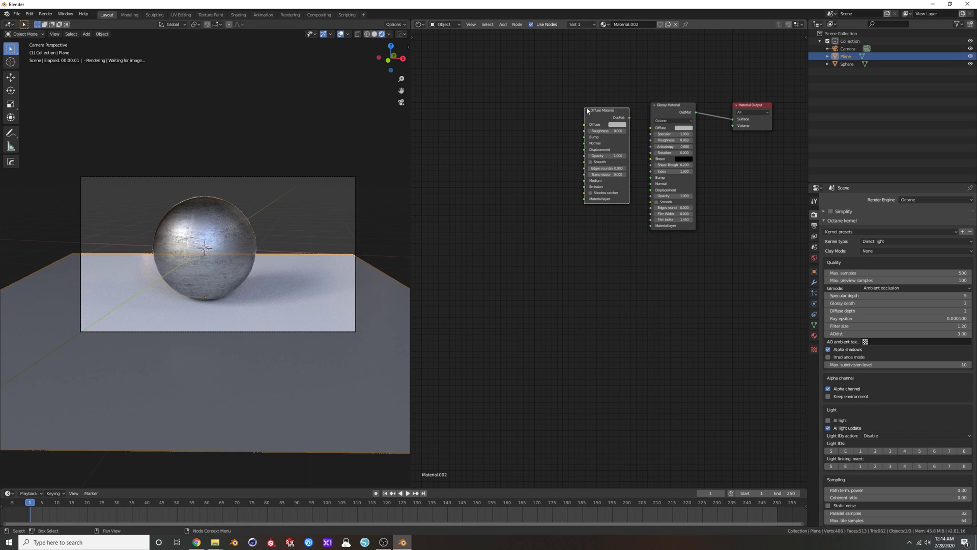
Step: Delete the Glossy Material node and connect the Diffuse Material to the Material Output's Surface
{"action": "left_click", "coordinate": [664, 109]}
{"action": "key", "text": "x"}
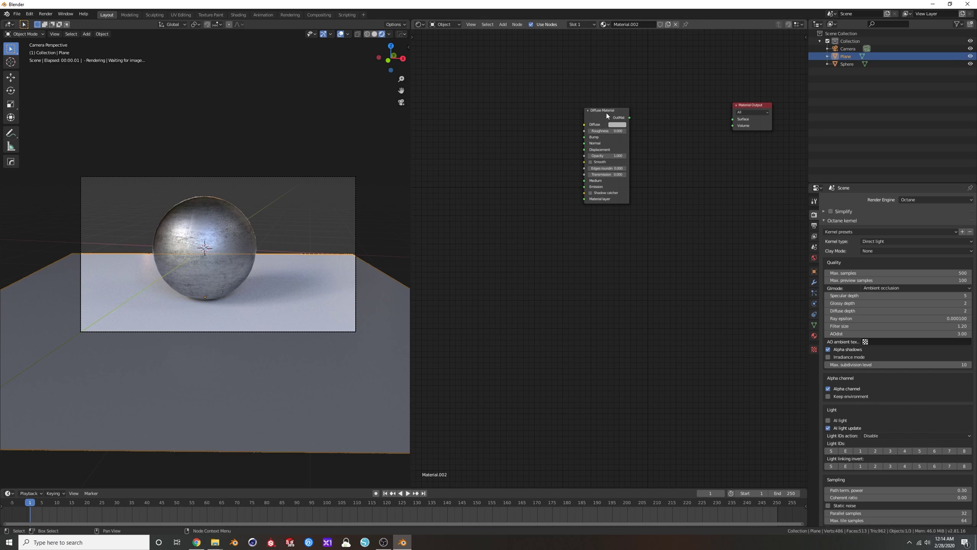
{"action": "left_click_drag", "start_coordinate": [607, 116], "coordinate": [733, 119]}
Step: Enable Shadow catcher on the plane's Diffuse Material and clear the selection to view the shadow
{"action": "left_click", "coordinate": [605, 190]}
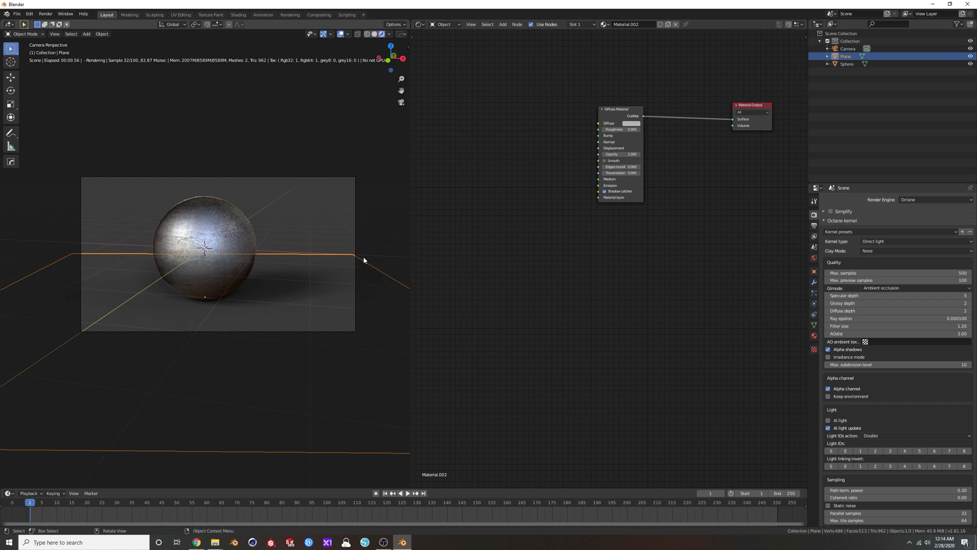
{"action": "key", "text": "KP_0"}
{"action": "key", "text": "KP_0"}
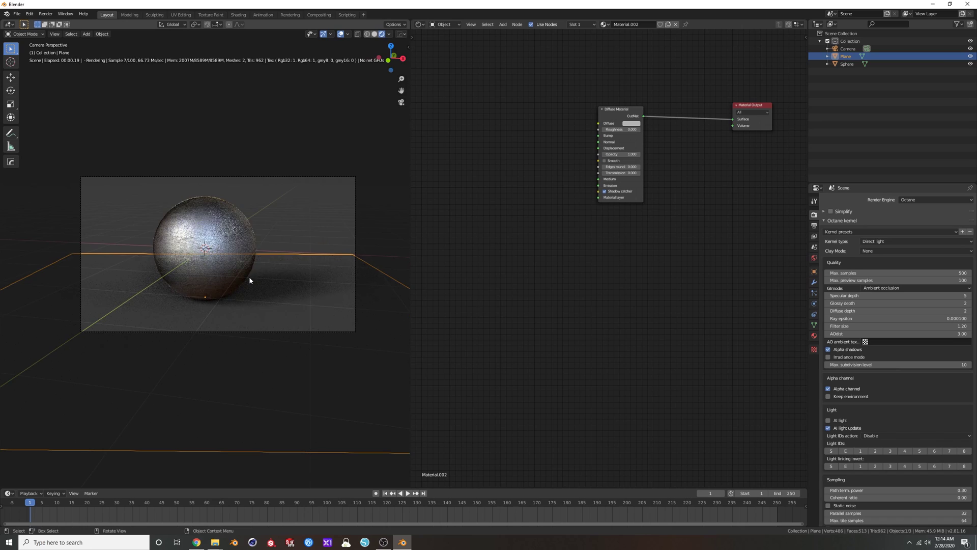
{"action": "key", "text": "alt+a"}
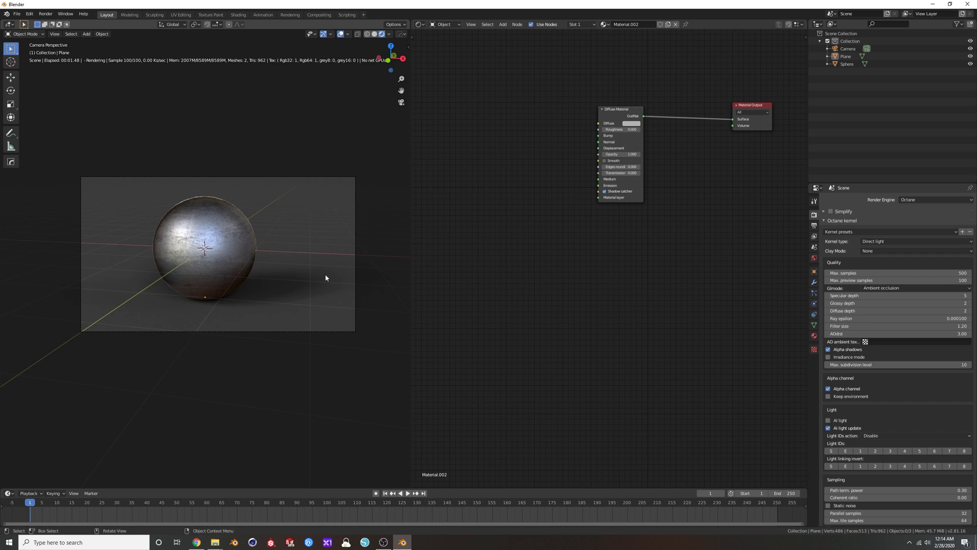
Step: Move the camera about 0.2 m sideways to center the sphere in the frame, and deselect everything
{"action": "left_click", "coordinate": [356, 272]}
{"action": "key", "text": "g"}
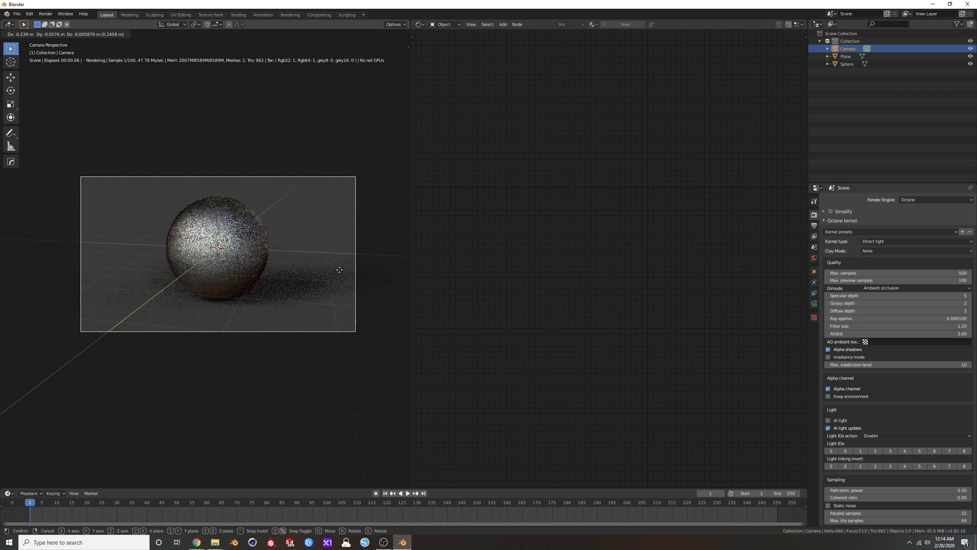
{"action": "left_click", "coordinate": [343, 269]}
{"action": "key", "text": "a"}
{"action": "key", "text": "a"}
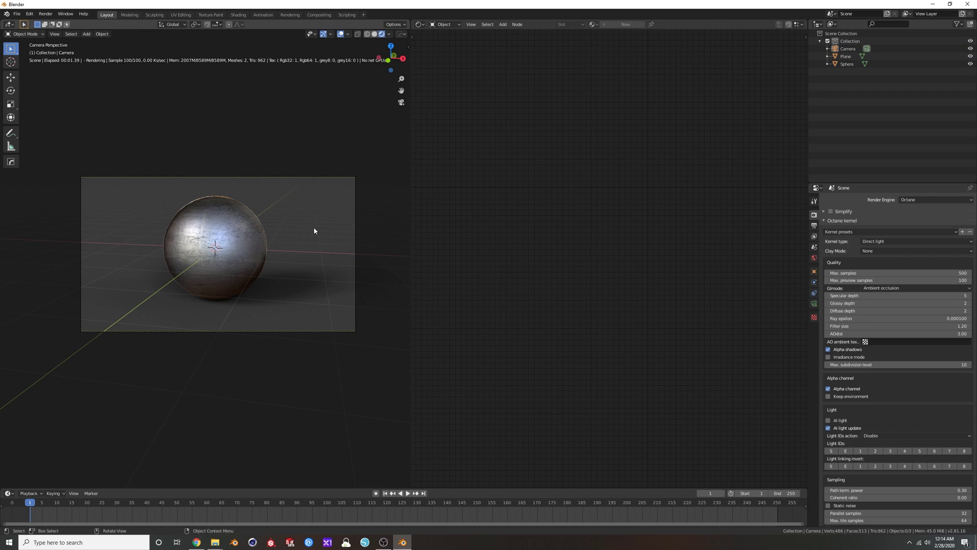
Step: Show the World shader nodes and delete the unused Background node
{"action": "left_click", "coordinate": [307, 250]}
{"action": "left_click", "coordinate": [446, 25]}
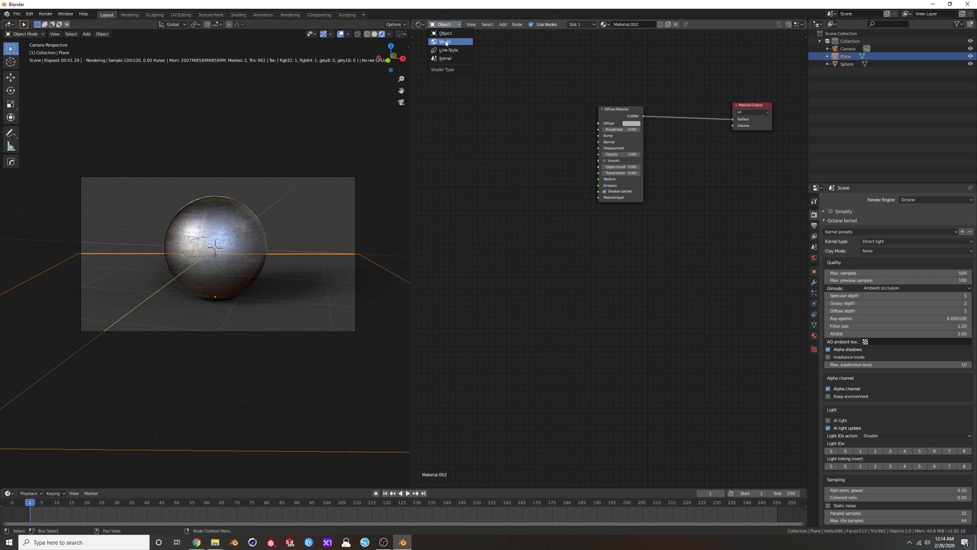
{"action": "left_click", "coordinate": [445, 41]}
{"action": "middle_click_drag", "start_coordinate": [598, 195], "coordinate": [566, 227]}
{"action": "left_click_drag", "start_coordinate": [629, 159], "coordinate": [617, 101]}
{"action": "left_click", "coordinate": [624, 140]}
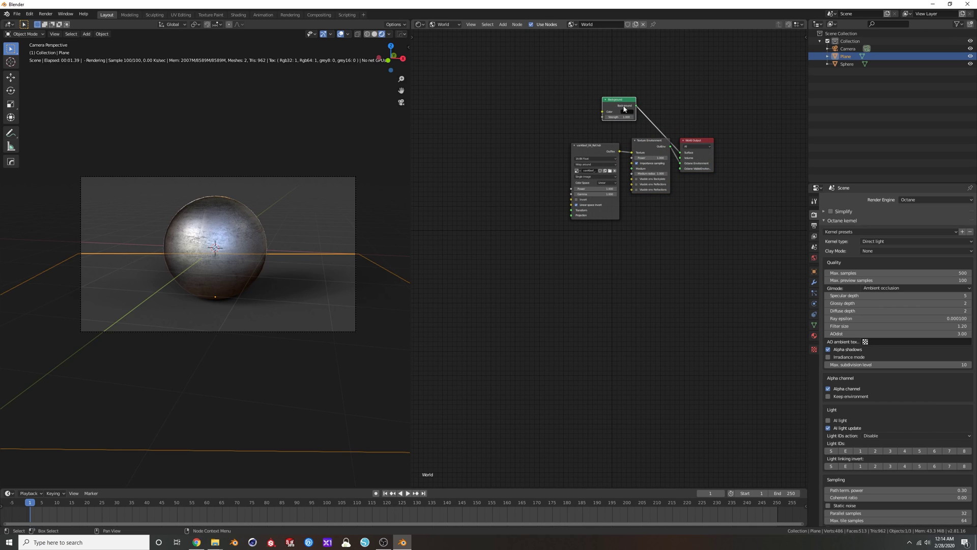
{"action": "key", "text": "x"}
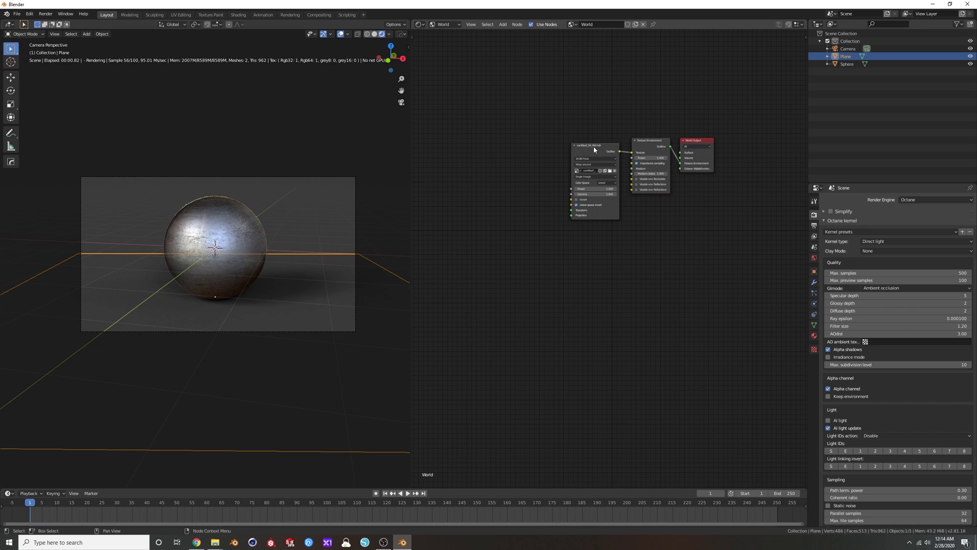
Step: Rearrange the HDR image and Texture Environment nodes above the World Output, and widen the World Output node
{"action": "left_click", "coordinate": [593, 148]}
{"action": "left_click_drag", "start_coordinate": [593, 148], "coordinate": [574, 91]}
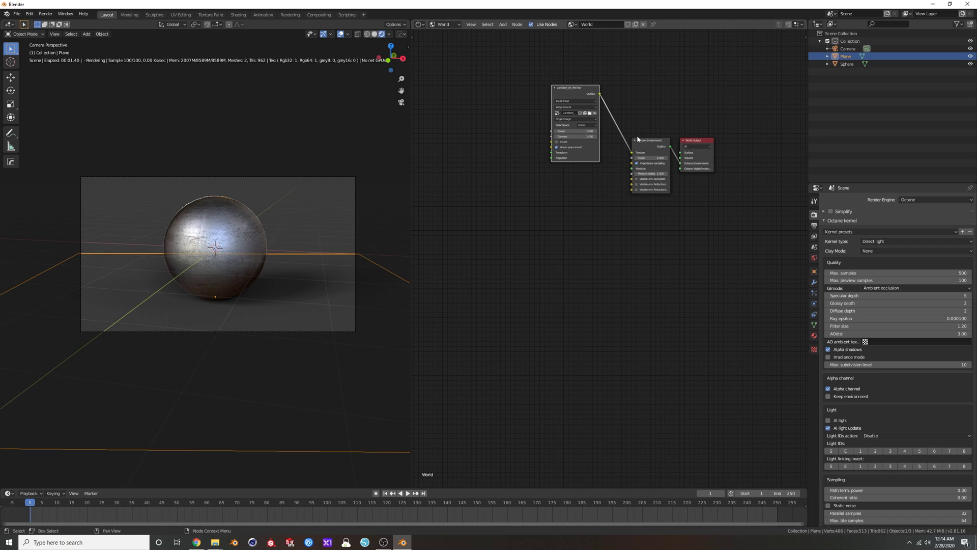
{"action": "left_click_drag", "start_coordinate": [643, 143], "coordinate": [639, 82]}
{"action": "scroll", "coordinate": [635, 136], "scroll_direction": "up", "scroll_amount": 3}
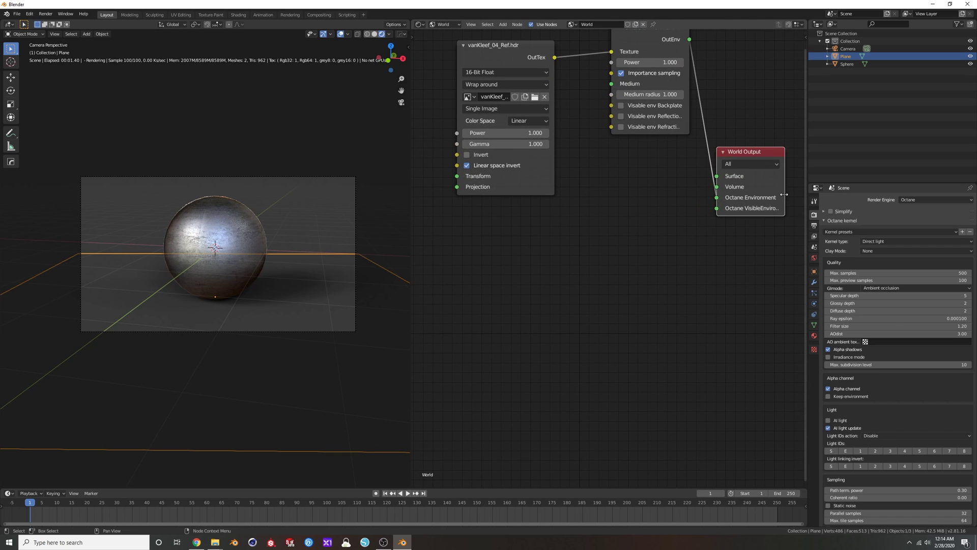
{"action": "left_click_drag", "start_coordinate": [784, 195], "coordinate": [835, 198]}
{"action": "middle_click_drag", "start_coordinate": [741, 239], "coordinate": [709, 241]}
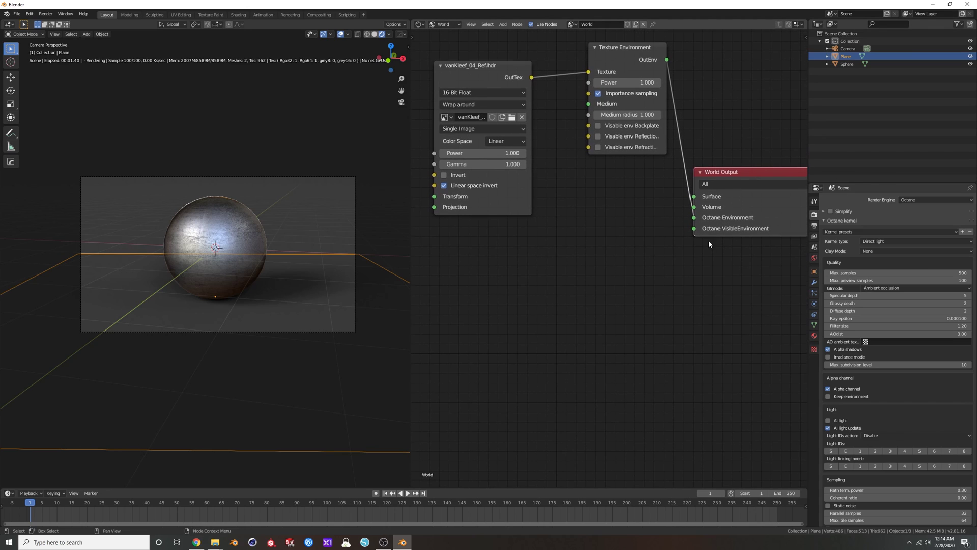
{"action": "left_click_drag", "start_coordinate": [618, 51], "coordinate": [602, 60]}
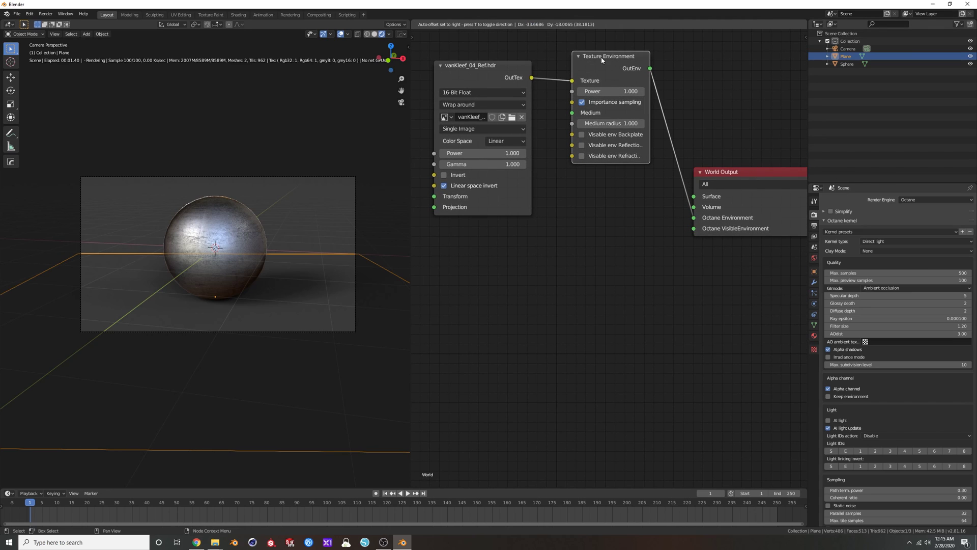
Step: Widen the Texture Environment node and enable its Visable env Reflections option
{"action": "left_click", "coordinate": [285, 208]}
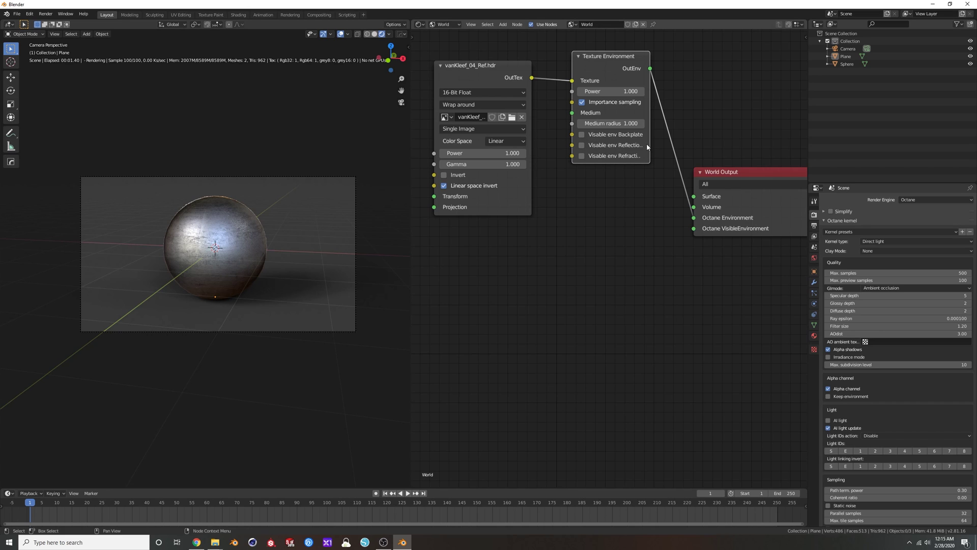
{"action": "left_click_drag", "start_coordinate": [650, 144], "coordinate": [671, 144]}
{"action": "left_click", "coordinate": [582, 145]}
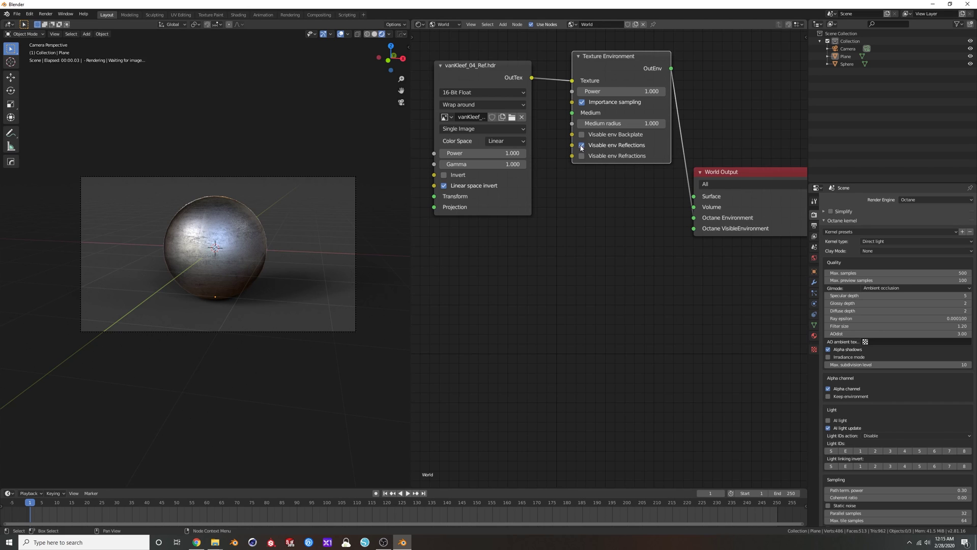
Step: Duplicate the Texture Environment node and place the copy below the original
{"action": "scroll", "coordinate": [595, 204], "scroll_direction": "down", "scroll_amount": 2}
{"action": "middle_click_drag", "start_coordinate": [595, 205], "coordinate": [550, 205]}
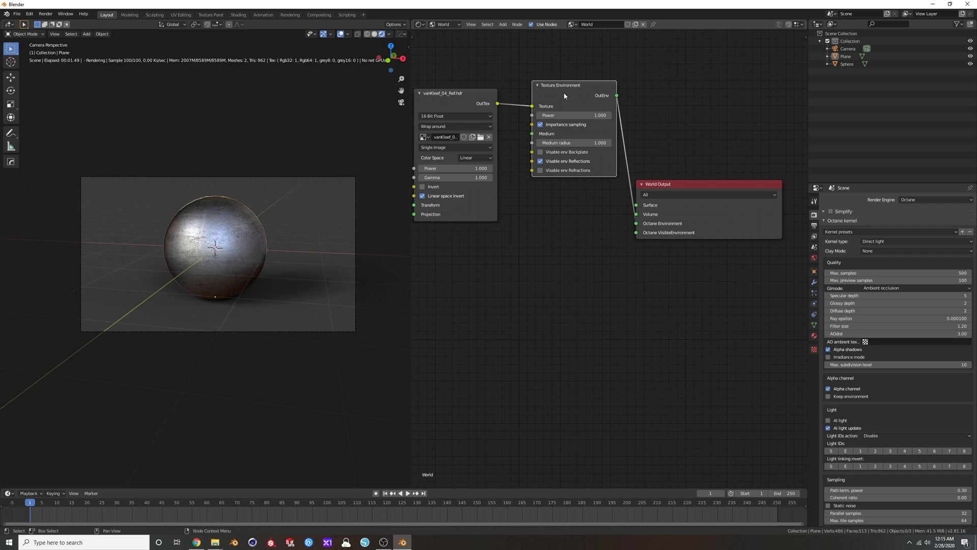
{"action": "left_click", "coordinate": [564, 87]}
{"action": "key", "text": "shift+d"}
{"action": "left_click", "coordinate": [562, 269]}
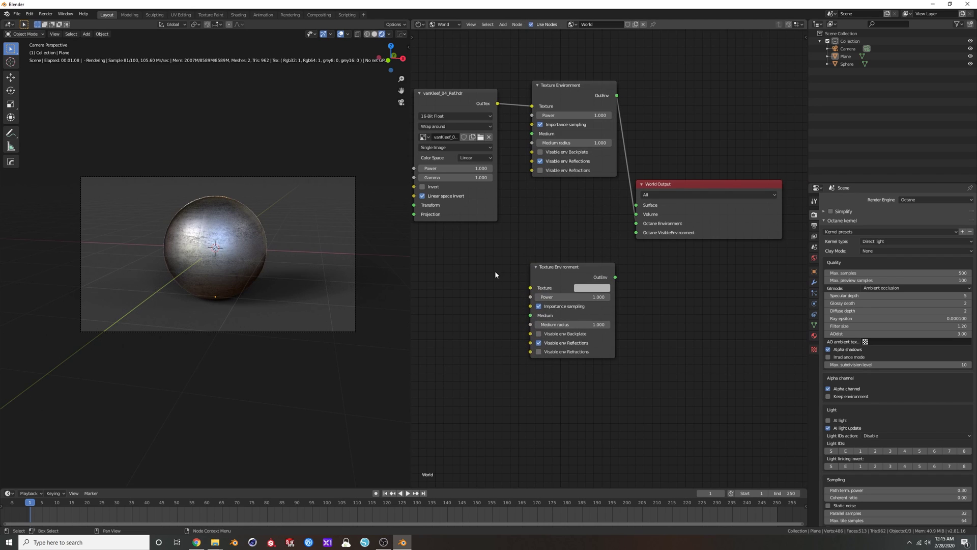
Step: Add an RGBSpectrum Tex node and connect it to the duplicated Texture Environment's Texture input
{"action": "key", "text": "shift+a"}
{"action": "left_click", "coordinate": [496, 270]}
{"action": "type", "text": "rgb"}
{"action": "key", "text": "Return"}
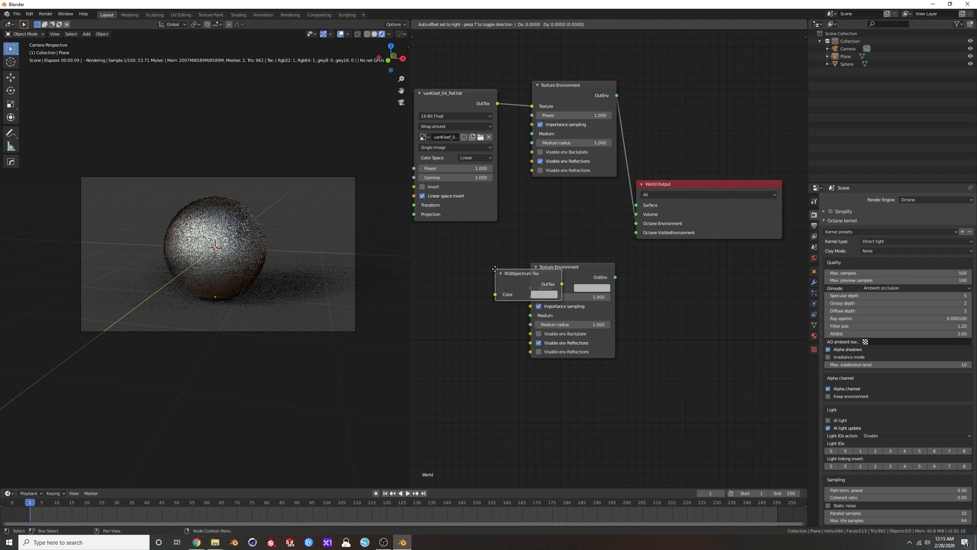
{"action": "left_click", "coordinate": [435, 271]}
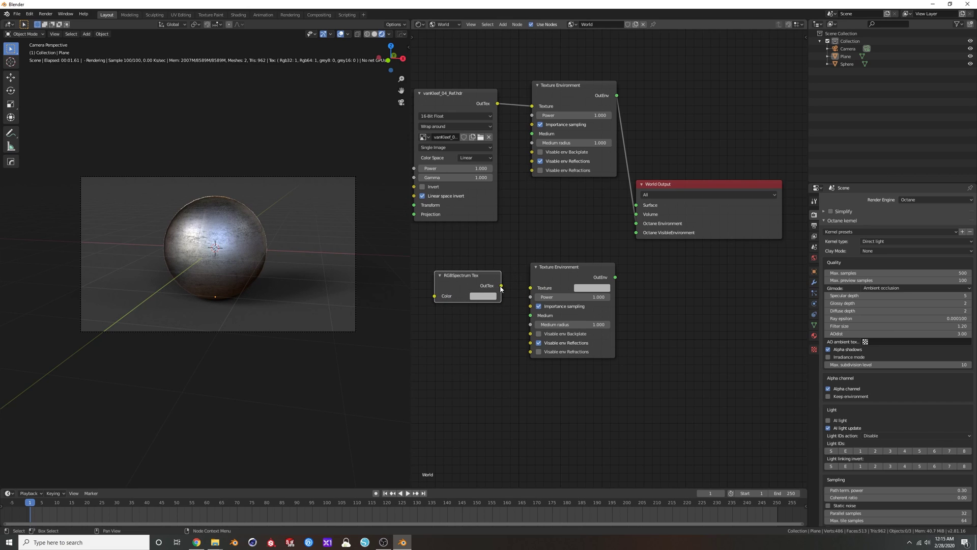
{"action": "left_click_drag", "start_coordinate": [501, 285], "coordinate": [533, 289]}
Step: Connect the duplicated Texture Environment to Octane VisibleEnvironment and disable its Visable env Reflections
{"action": "left_click_drag", "start_coordinate": [616, 278], "coordinate": [636, 233]}
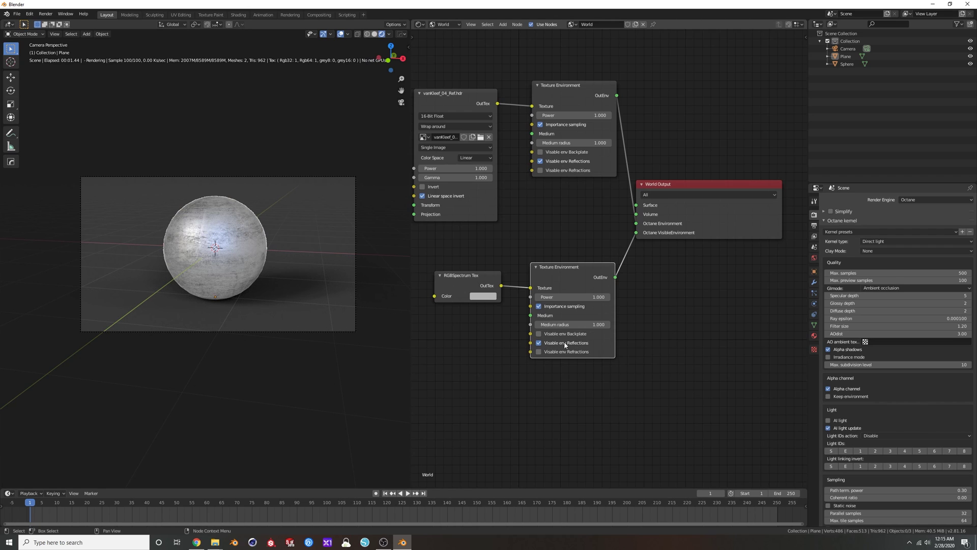
{"action": "left_click", "coordinate": [539, 343]}
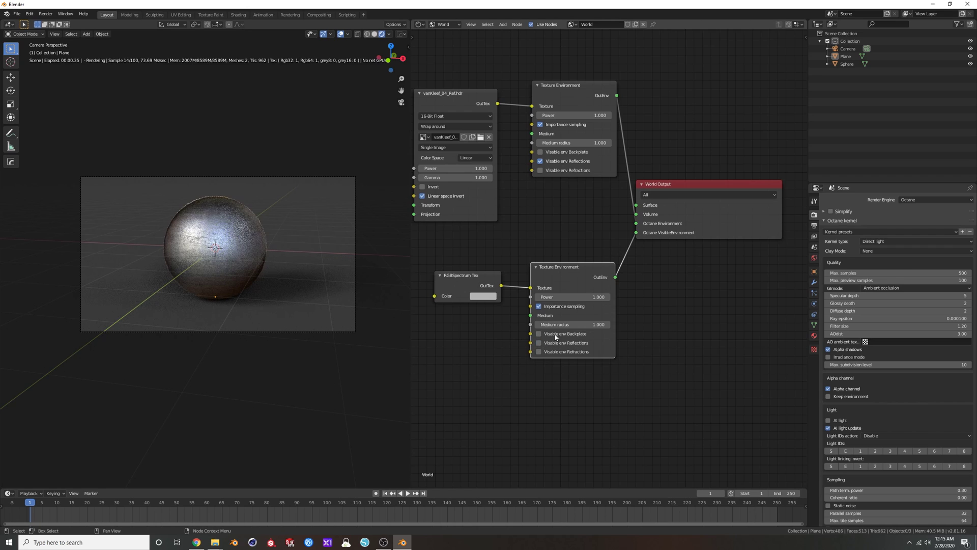
Step: Enable Visable env Backplate on the visible-environment Texture Environment node and set its RGBSpectrum Tex color to red
{"action": "left_click", "coordinate": [539, 334]}
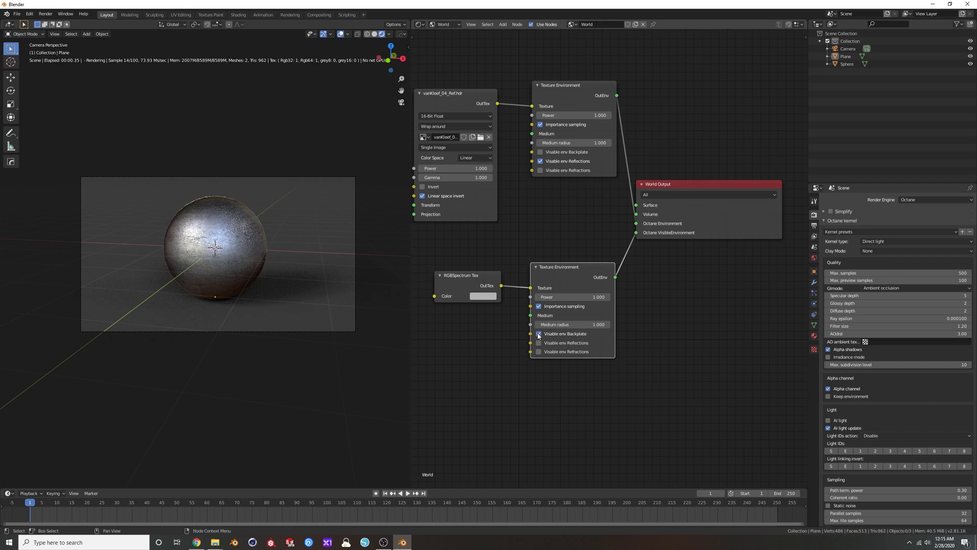
{"action": "left_click", "coordinate": [484, 297]}
{"action": "left_click", "coordinate": [507, 238]}
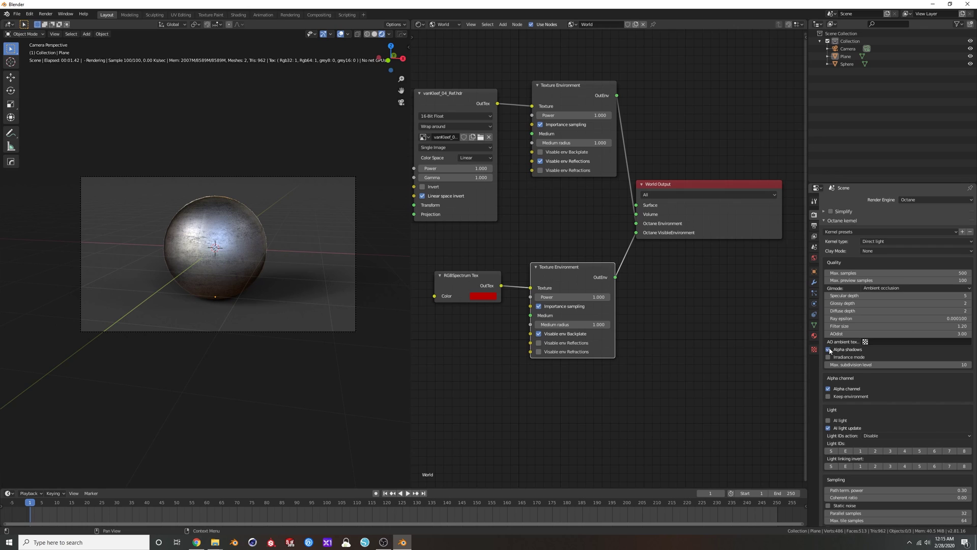
Step: Disable the Octane kernel's Alpha channel and change the RGBSpectrum Tex color to blue
{"action": "left_click", "coordinate": [828, 389]}
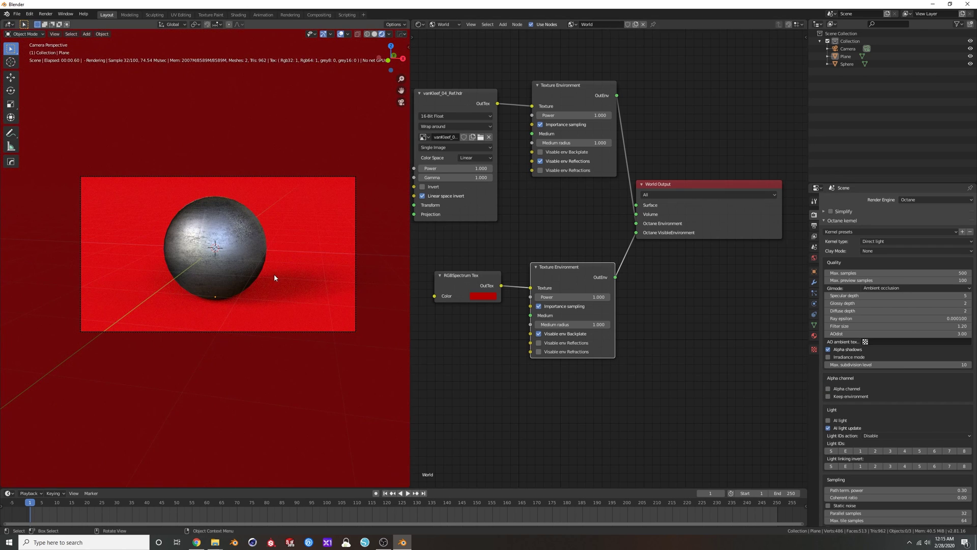
{"action": "left_click", "coordinate": [488, 300]}
{"action": "left_click", "coordinate": [510, 227]}
{"action": "left_click", "coordinate": [479, 298]}
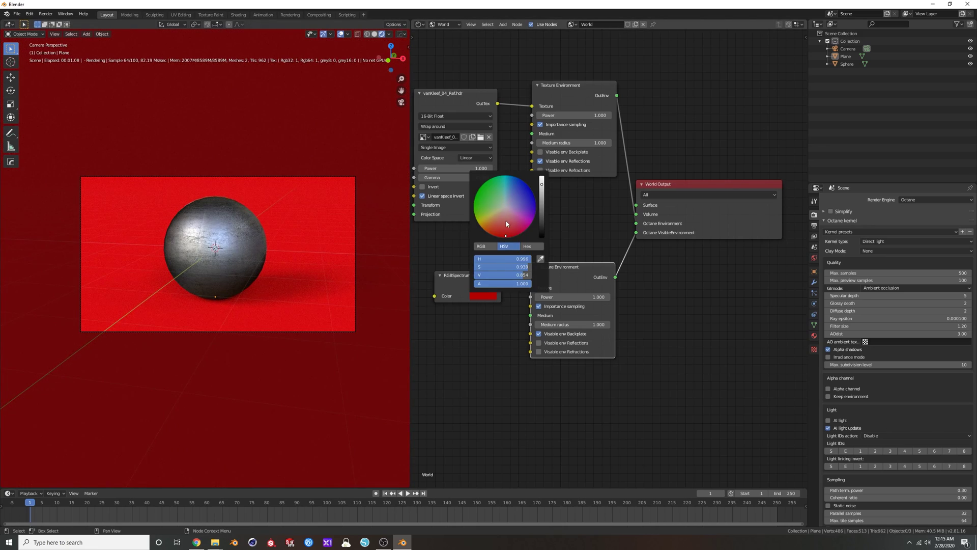
{"action": "left_click", "coordinate": [500, 210]}
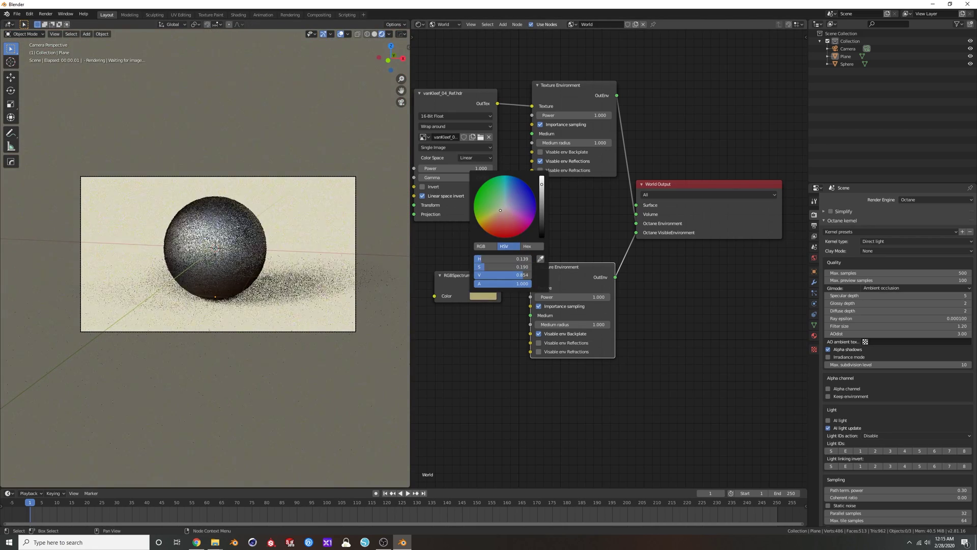
{"action": "mouse_move", "coordinate": [500, 210]}
{"action": "left_mouse_down"}
{"action": "mouse_move", "coordinate": [514, 204]}
{"action": "mouse_move", "coordinate": [506, 190]}
{"action": "mouse_move", "coordinate": [521, 194]}
{"action": "left_mouse_up"}
{"action": "mouse_move", "coordinate": [235, 261]}
{"action": "middle_mouse_down"}
{"action": "mouse_move", "coordinate": [264, 238]}
{"action": "mouse_move", "coordinate": [253, 250]}
{"action": "middle_mouse_up"}
{"action": "key", "text": "KP_0"}
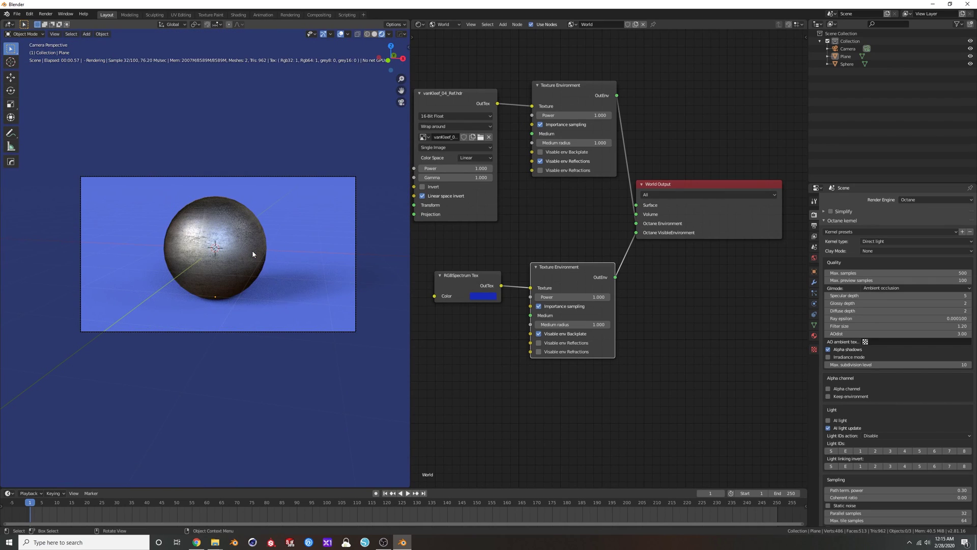
{"action": "left_click_drag", "start_coordinate": [470, 121], "coordinate": [474, 114]}
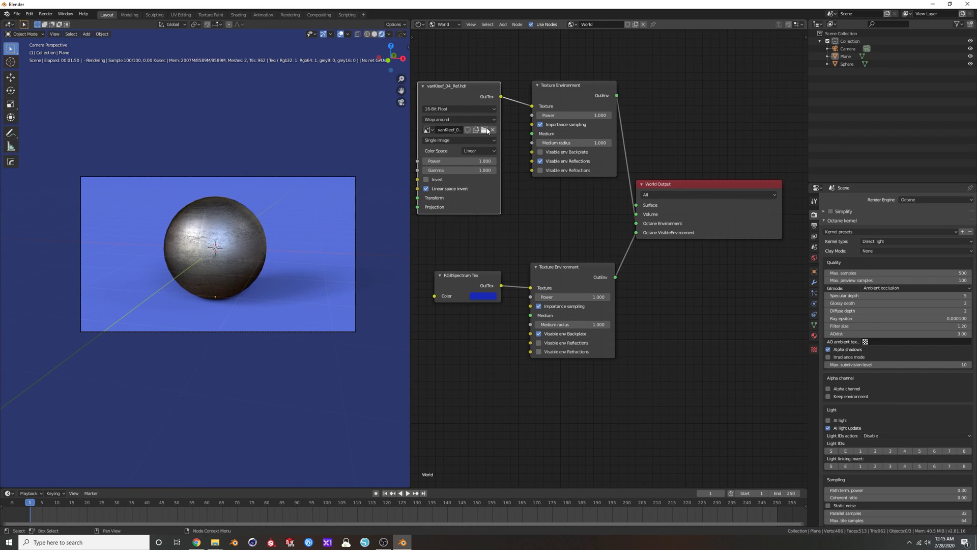
{"action": "left_click", "coordinate": [486, 129]}
{"action": "scroll", "coordinate": [534, 298], "scroll_direction": "down", "scroll_amount": 2}
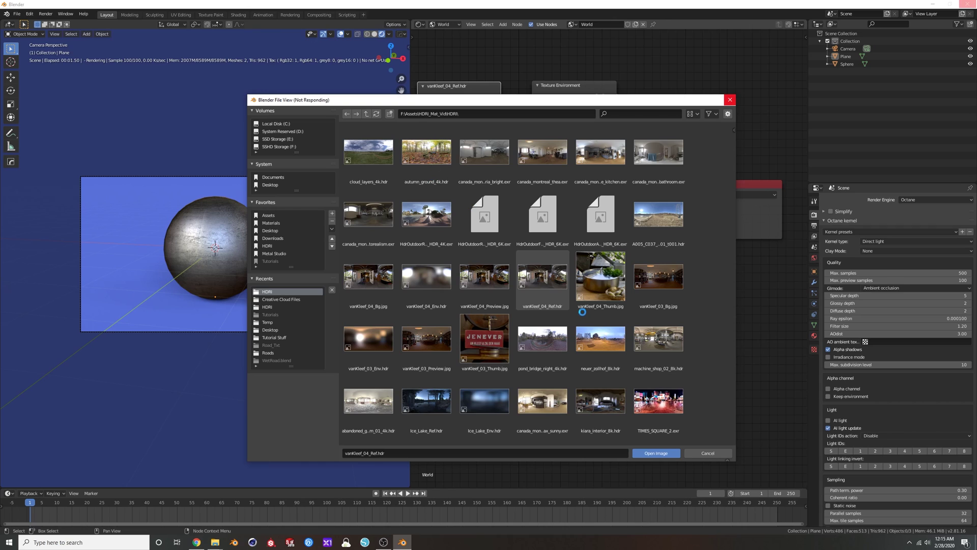
{"action": "key", "text": "Escape"}
{"action": "scroll", "coordinate": [582, 311], "scroll_direction": "up", "scroll_amount": 1}
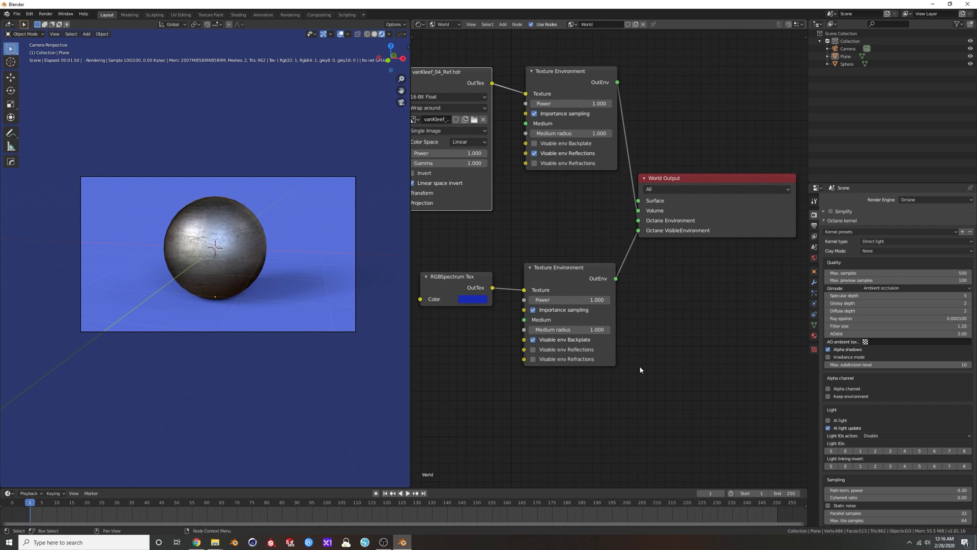
{"action": "key", "text": "Home"}
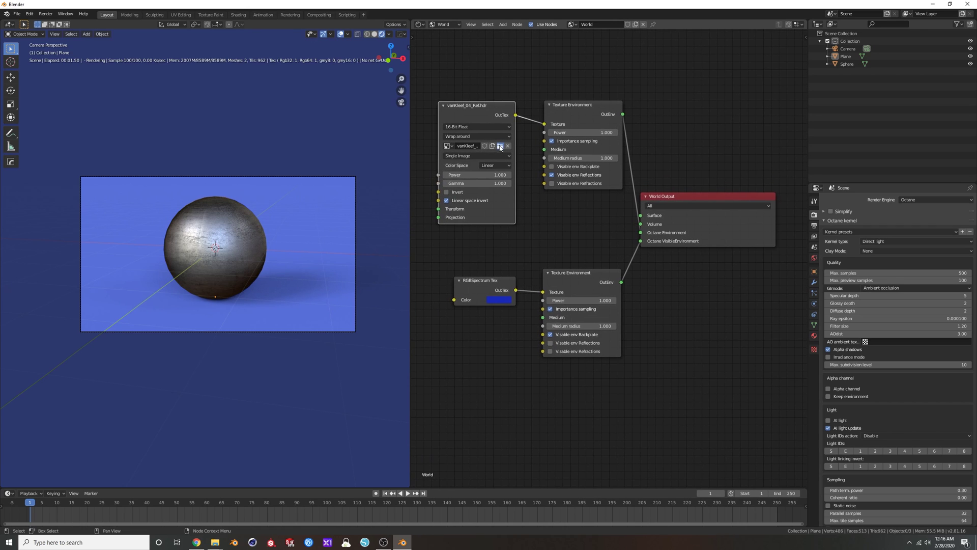
Step: Replace the HDR in the image texture node with canada_montreal_loft_max_sunny.exr
{"action": "left_click", "coordinate": [500, 147]}
{"action": "left_click", "coordinate": [542, 387]}
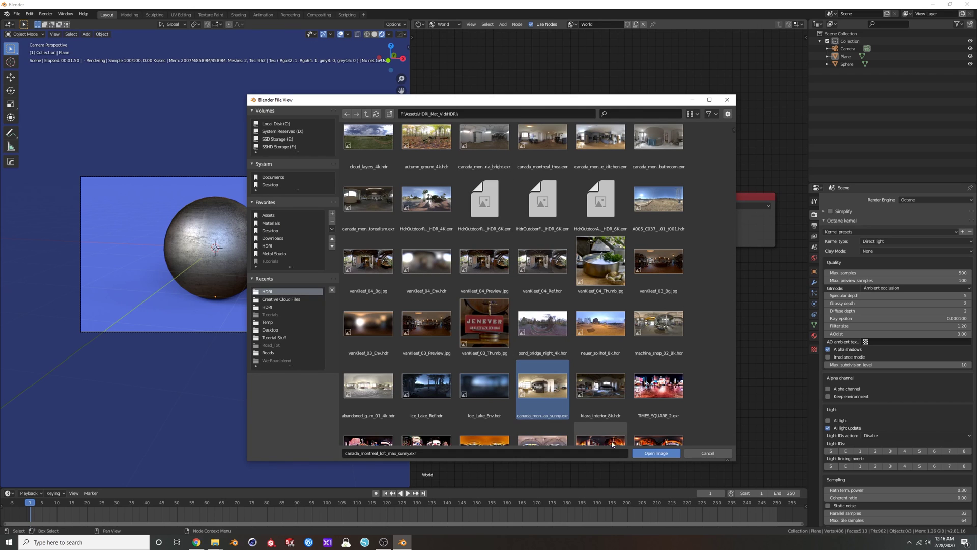
{"action": "left_click", "coordinate": [653, 453]}
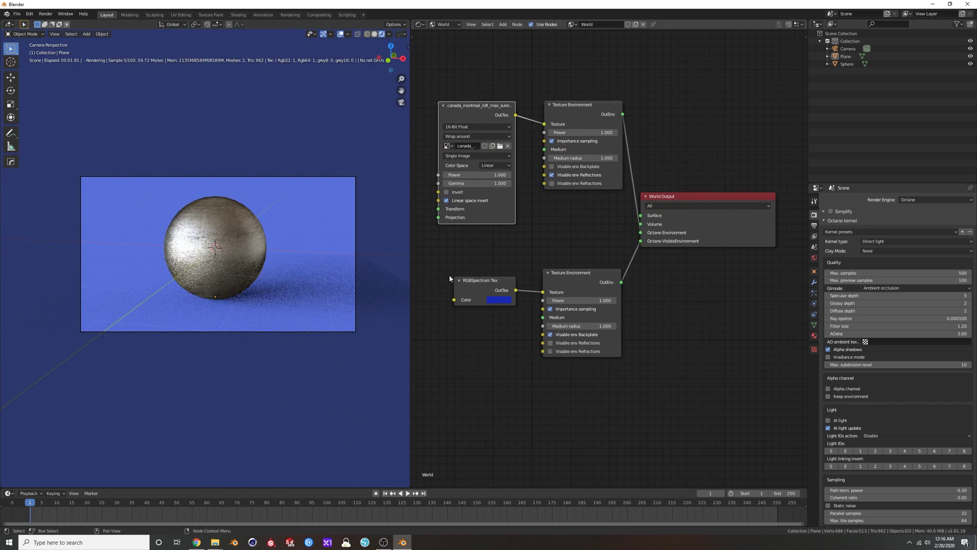
Step: Add a Full Transform node beside the HDR image node and connect it to the image's Transform input
{"action": "middle_click_drag", "start_coordinate": [496, 255], "coordinate": [636, 272]}
{"action": "left_click", "coordinate": [503, 202]}
{"action": "key", "text": "shift+a"}
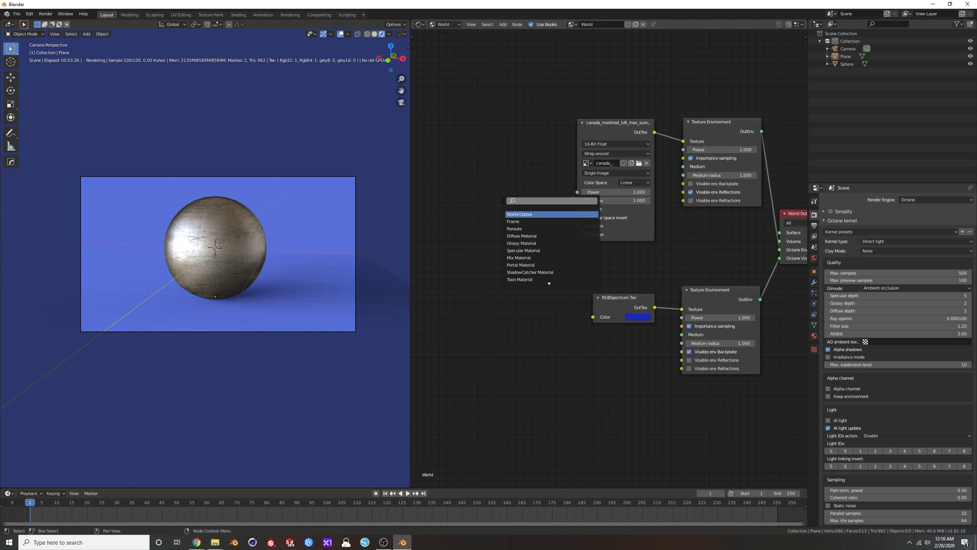
{"action": "left_click", "coordinate": [502, 200]}
{"action": "left_click", "coordinate": [433, 134]}
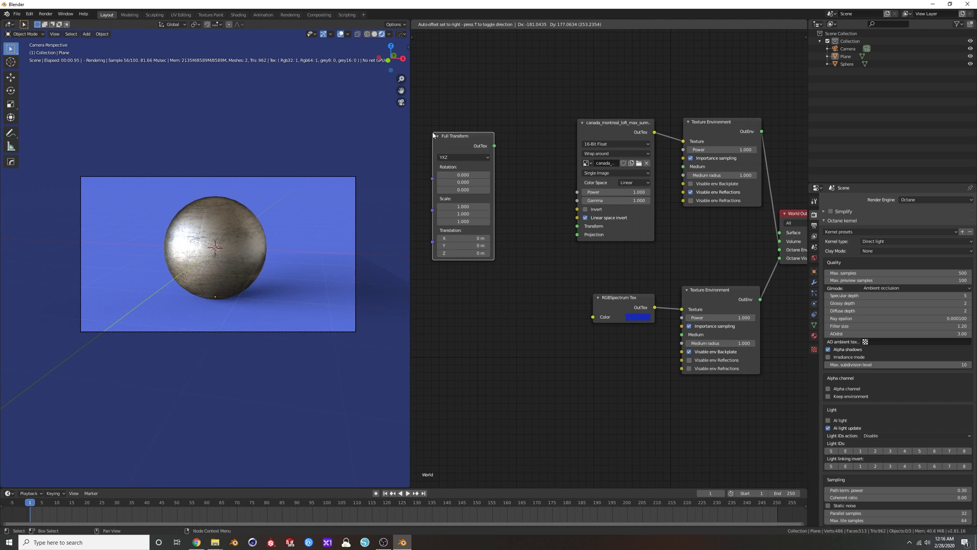
{"action": "left_click_drag", "start_coordinate": [495, 145], "coordinate": [577, 227]}
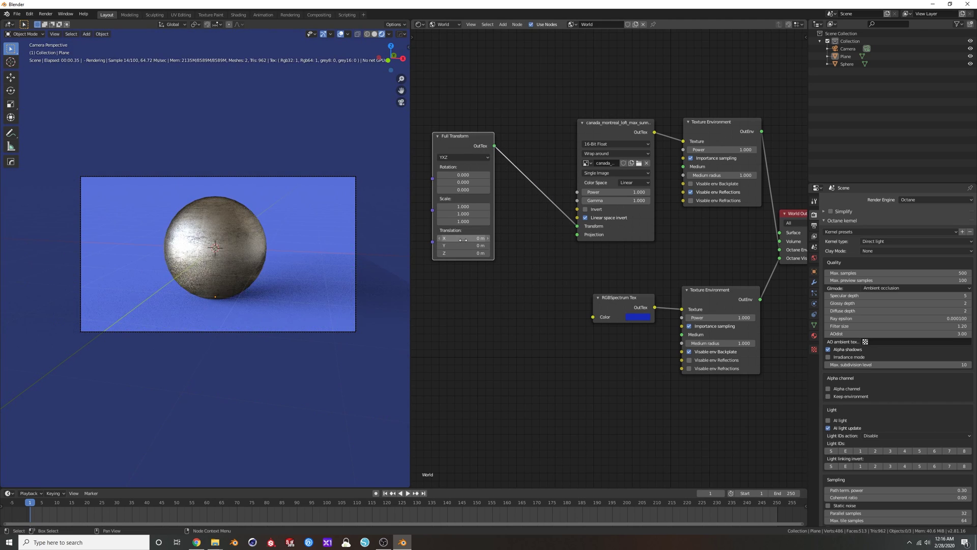
Step: Set the Full Transform's X translation to 0.55 m and change the RGBSpectrum Tex color to orange-red
{"action": "left_click_drag", "start_coordinate": [463, 238], "coordinate": [488, 238]}
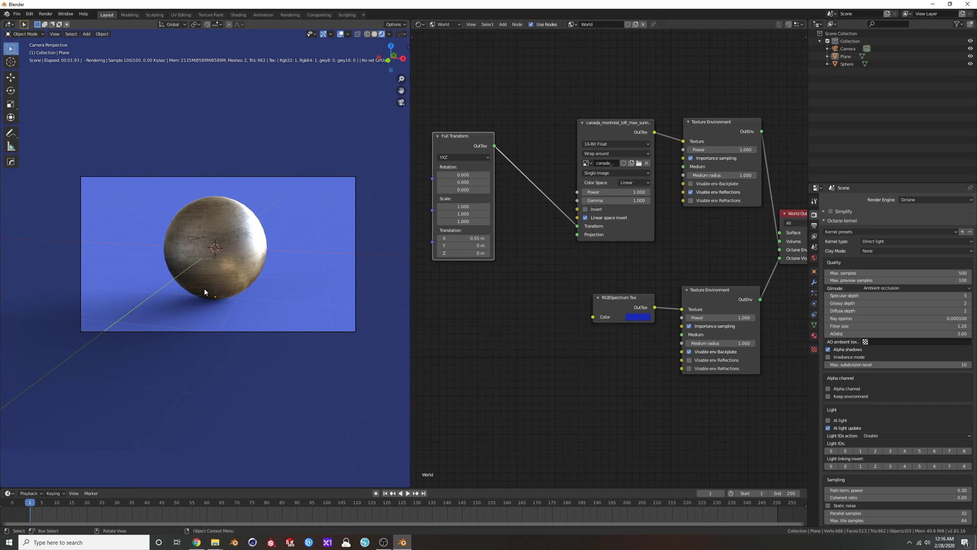
{"action": "left_click", "coordinate": [637, 318]}
{"action": "mouse_move", "coordinate": [661, 242]}
{"action": "left_mouse_down"}
{"action": "mouse_move", "coordinate": [658, 262]}
{"action": "mouse_move", "coordinate": [655, 254]}
{"action": "left_mouse_up"}
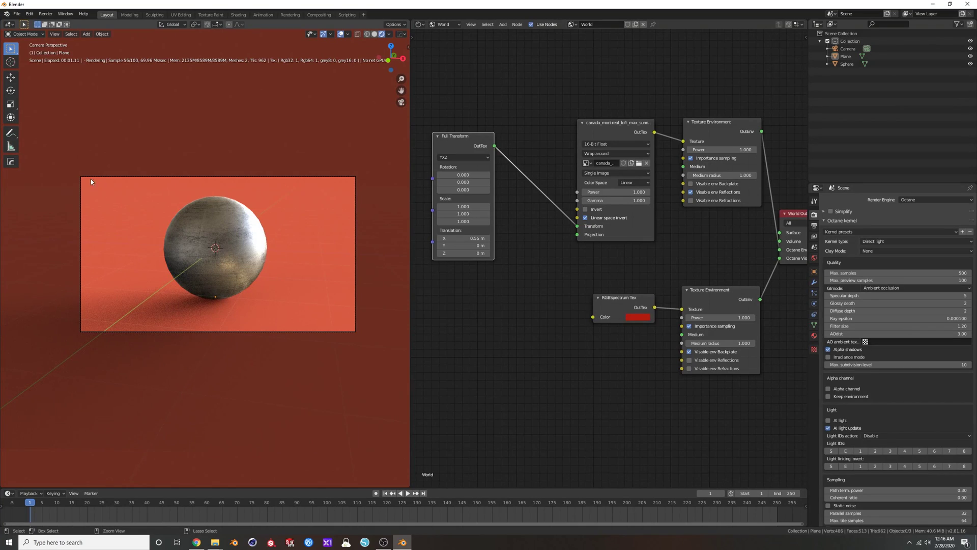
Step: Limit the viewport render to a region around the camera frame and hide the viewport overlays
{"action": "left_click_drag", "start_coordinate": [57, 167], "coordinate": [359, 345]}
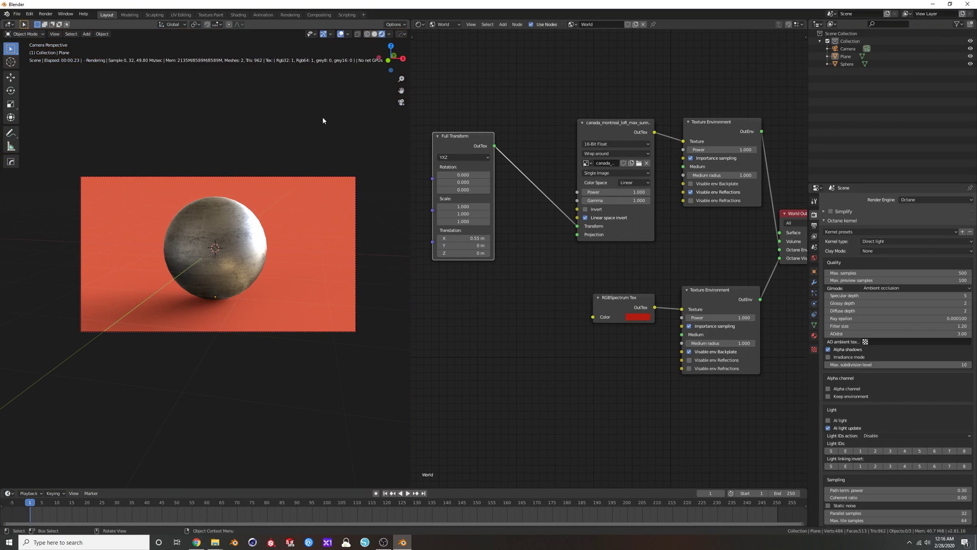
{"action": "left_click", "coordinate": [341, 34]}
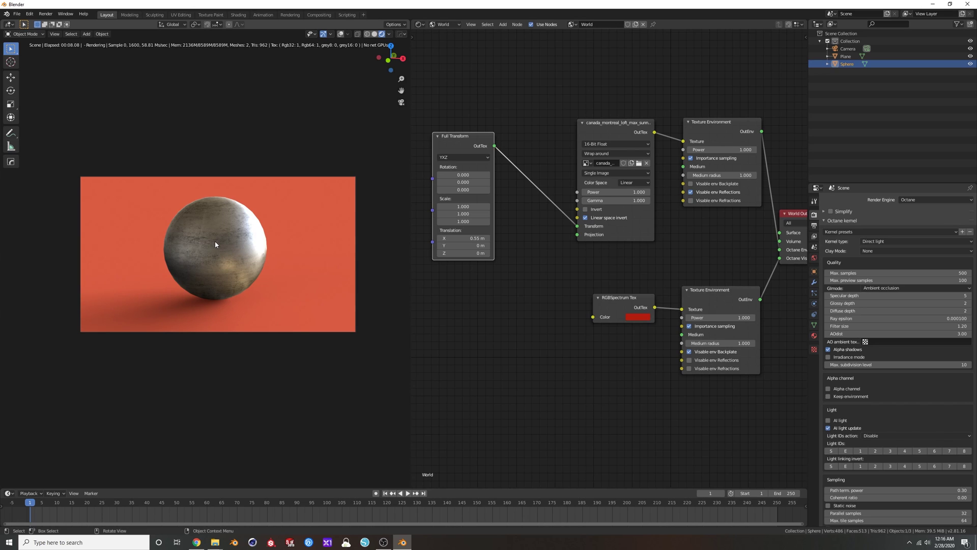
Step: Delete the sphere, replacing it with a Monkey mesh smoothed by a level 2 subdivision
{"action": "key", "text": "Delete"}
{"action": "key", "text": "shift+a"}
{"action": "mouse_move", "coordinate": [215, 242]}
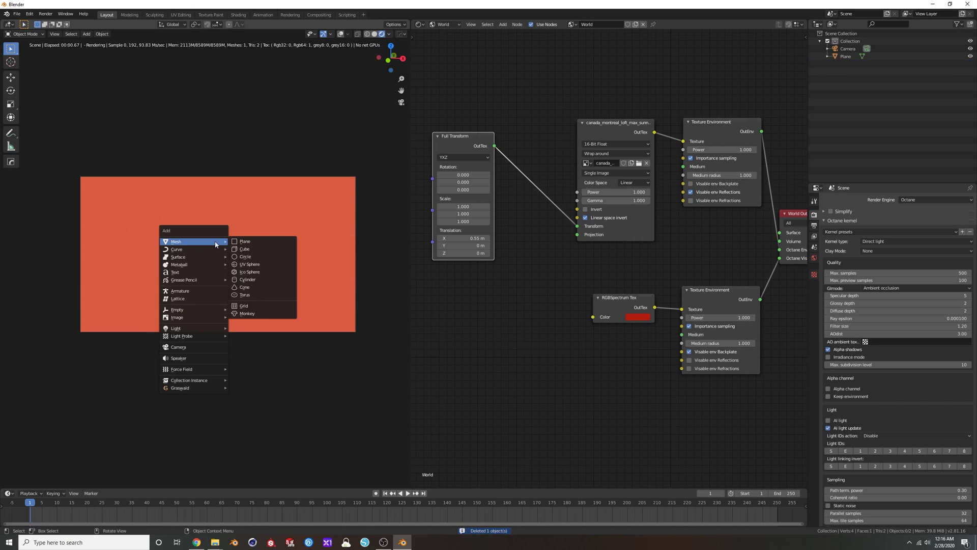
{"action": "left_click", "coordinate": [255, 313]}
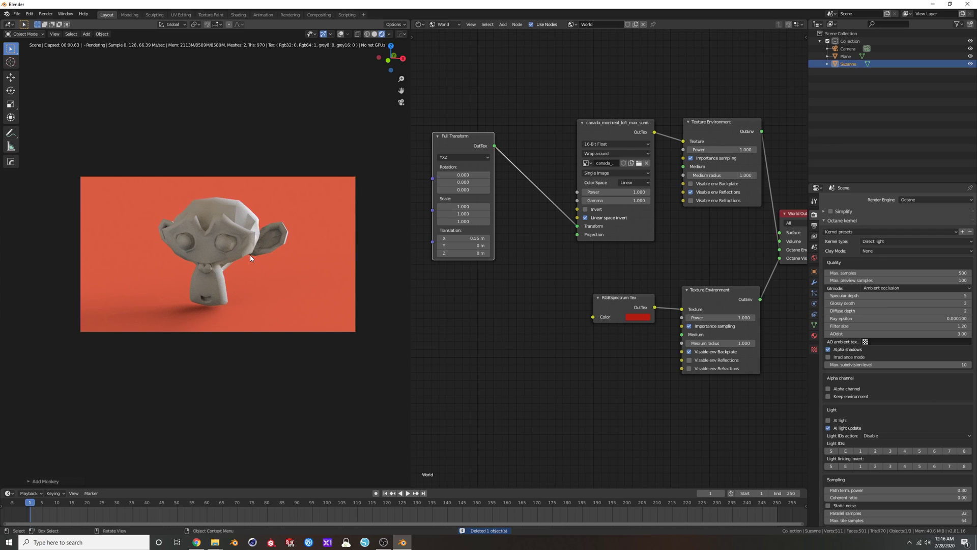
{"action": "key", "text": "ctrl+2"}
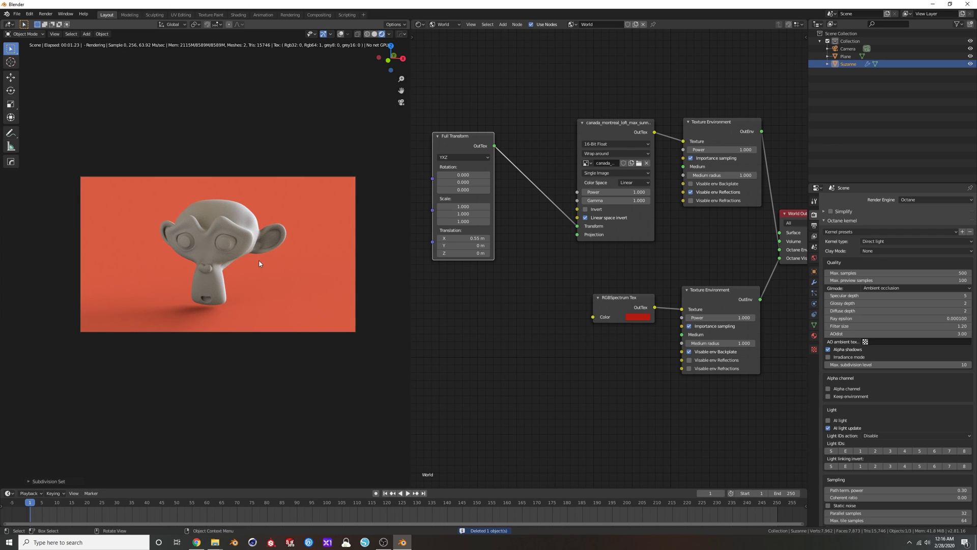
Step: Switch the viewport to Solid shading with overlays shown, and view the selected plane and monkey from the right side
{"action": "key", "text": "KP_0"}
{"action": "key", "text": "KP_1"}
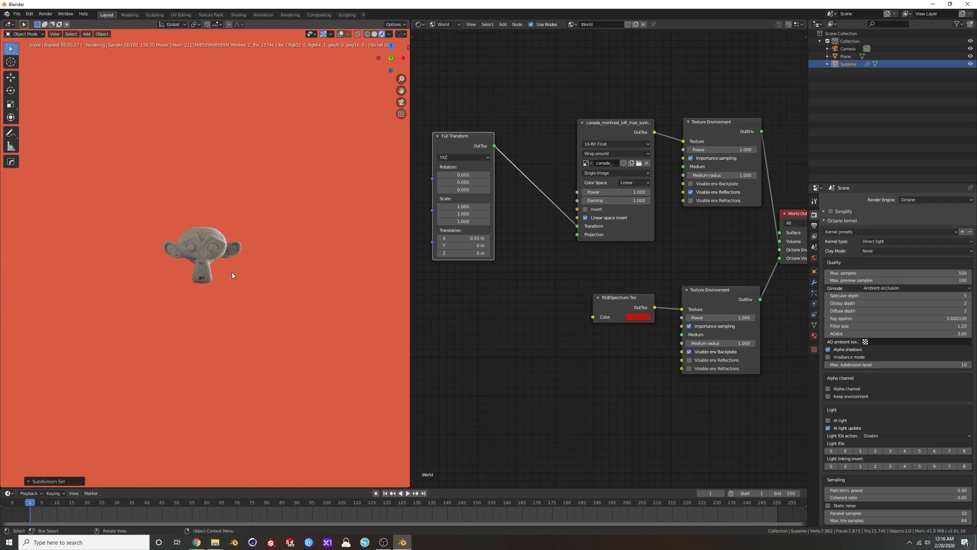
{"action": "left_click", "coordinate": [375, 34]}
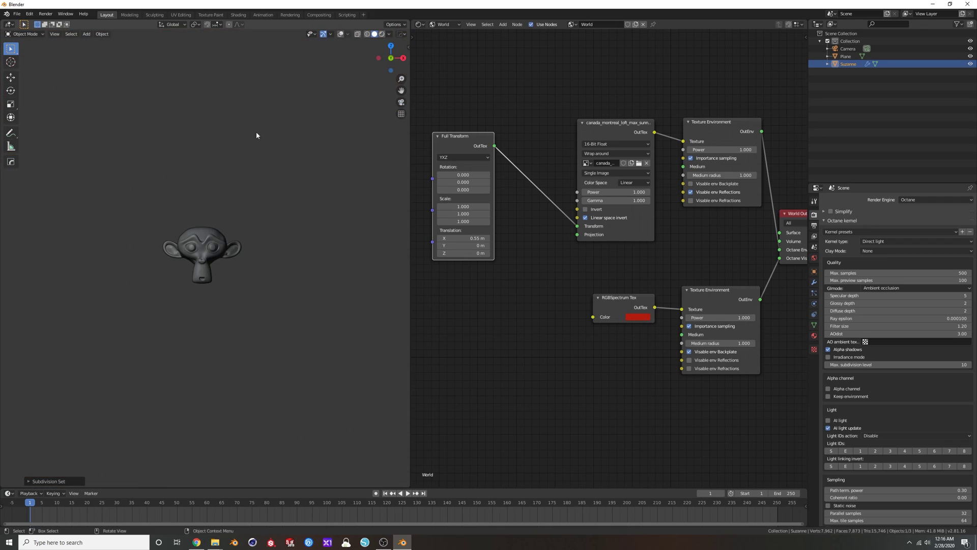
{"action": "left_click", "coordinate": [341, 34]}
{"action": "middle_click_drag", "start_coordinate": [253, 274], "coordinate": [244, 301]}
{"action": "left_click", "coordinate": [244, 300]}
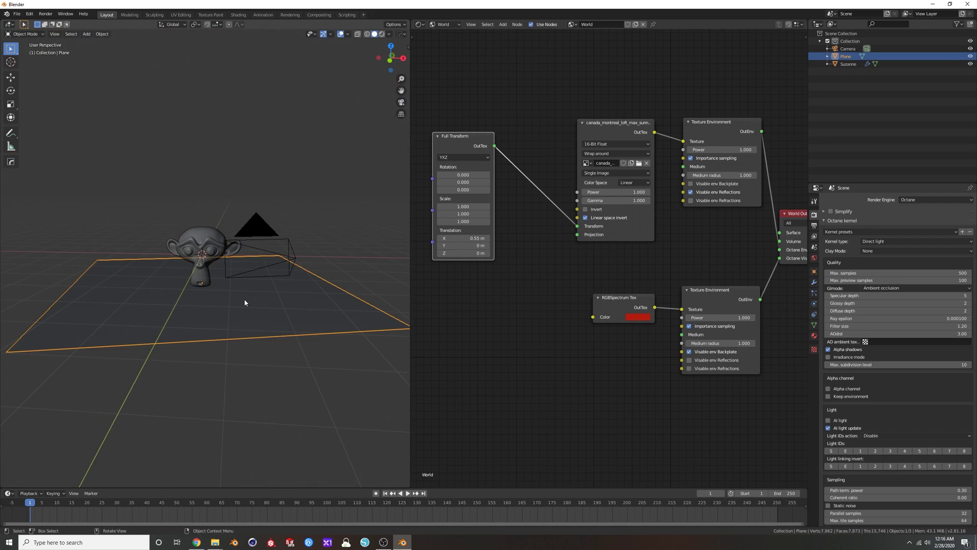
{"action": "key", "text": "KP_3"}
{"action": "scroll", "coordinate": [265, 243], "scroll_direction": "up", "scroll_amount": 7}
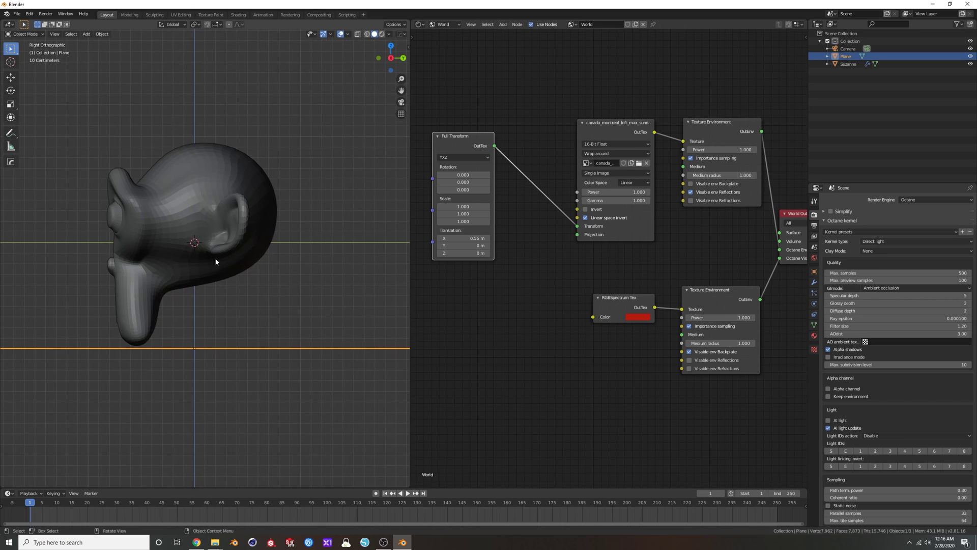
Step: Tilt the monkey backward in the side view and lower it along Z to rest on the plane
{"action": "left_click", "coordinate": [262, 194]}
{"action": "key", "text": "r"}
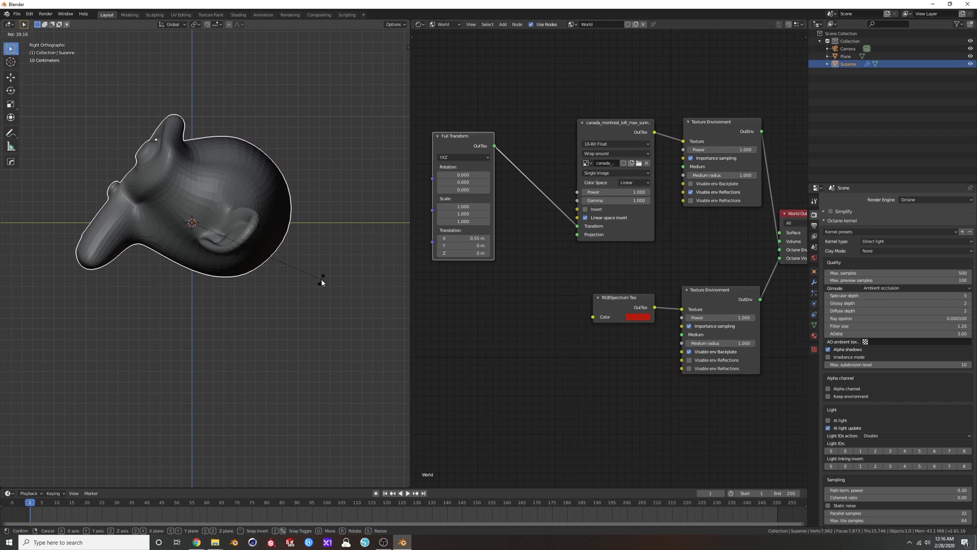
{"action": "left_click", "coordinate": [326, 282]}
{"action": "key", "text": "g"}
{"action": "key", "text": "z"}
{"action": "left_click", "coordinate": [343, 303]}
{"action": "middle_click_drag", "start_coordinate": [343, 303], "coordinate": [287, 282]}
{"action": "key", "text": "g"}
{"action": "key", "text": "z"}
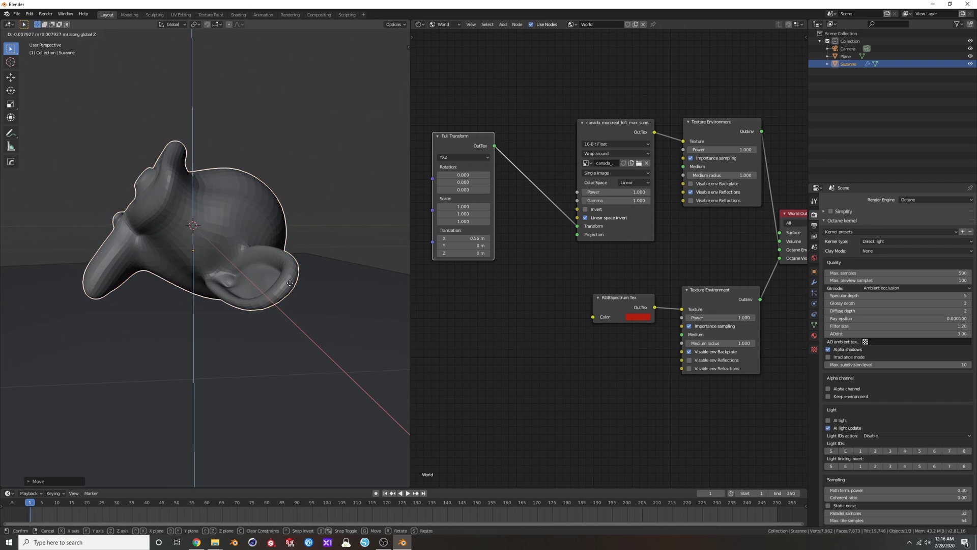
{"action": "left_click", "coordinate": [297, 314]}
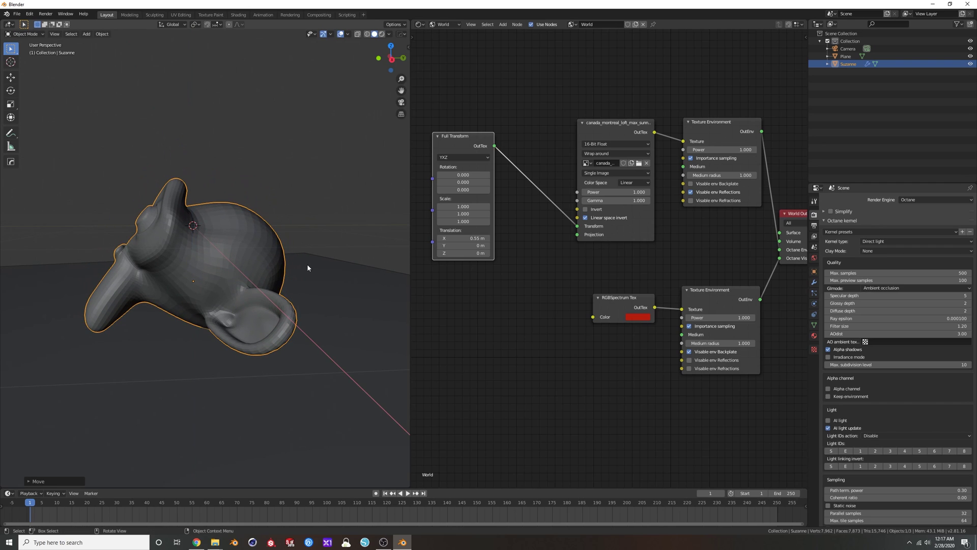
Step: Reframe the camera with walk navigation so it faces the monkey more directly and centers it in the frame
{"action": "key", "text": "KP_0"}
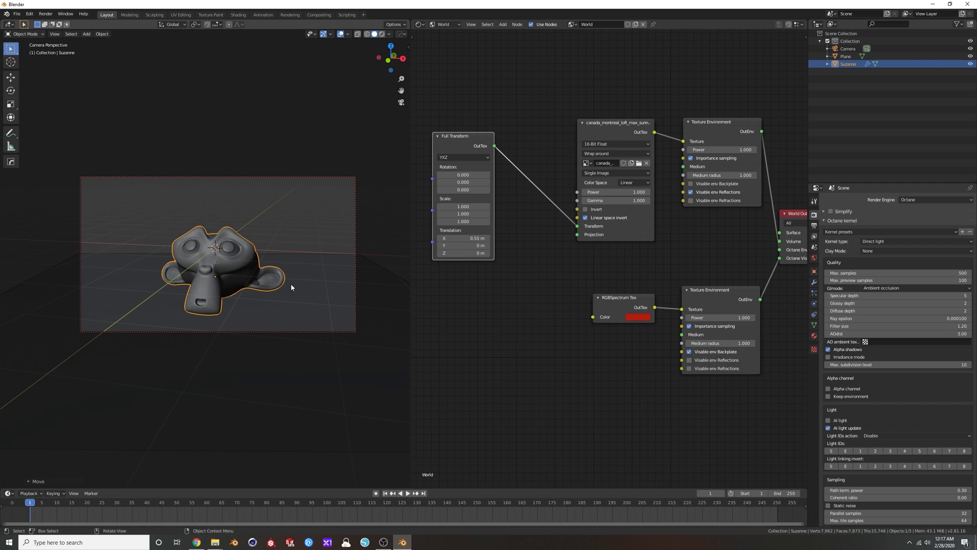
{"action": "key", "text": "shift+grave"}
{"action": "key", "text": "w"}
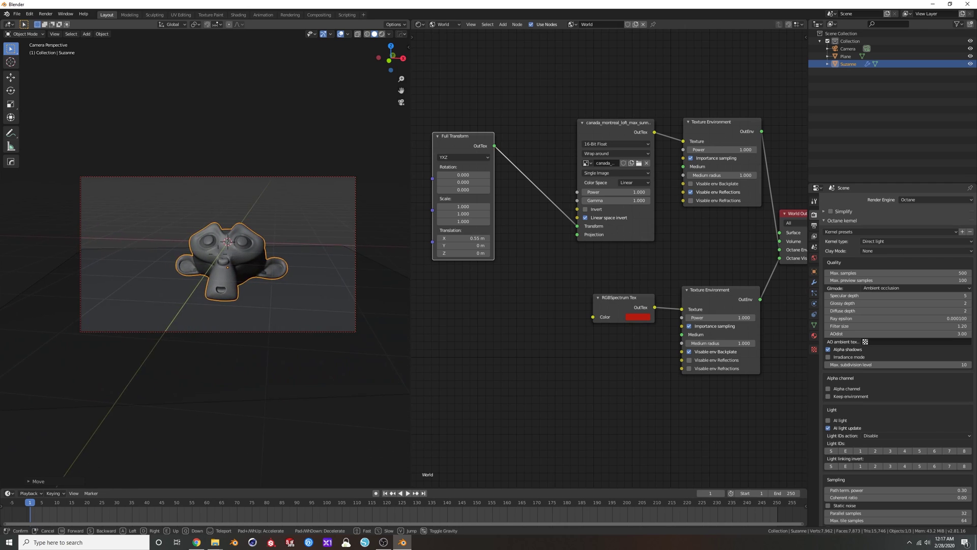
{"action": "left_click", "coordinate": [218, 254]}
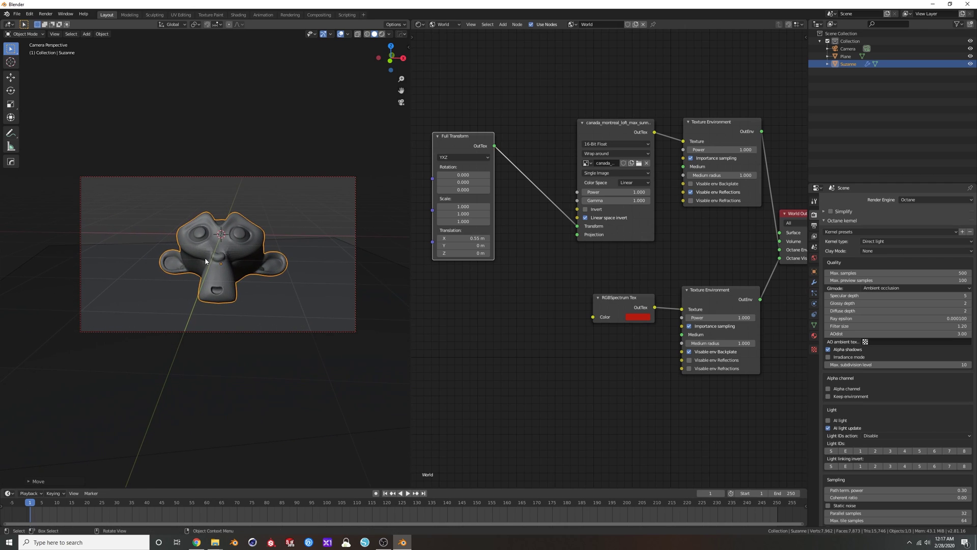
{"action": "right_click", "coordinate": [220, 253]}
{"action": "left_click", "coordinate": [219, 253]}
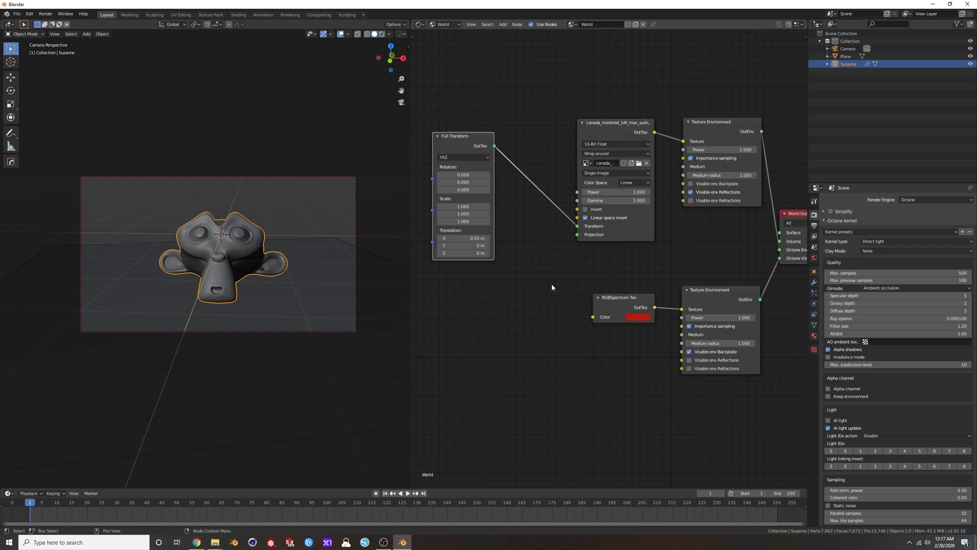
Step: Switch the shader editor to Object nodes and create a new material for the monkey
{"action": "scroll", "coordinate": [550, 283], "scroll_direction": "down", "scroll_amount": 2}
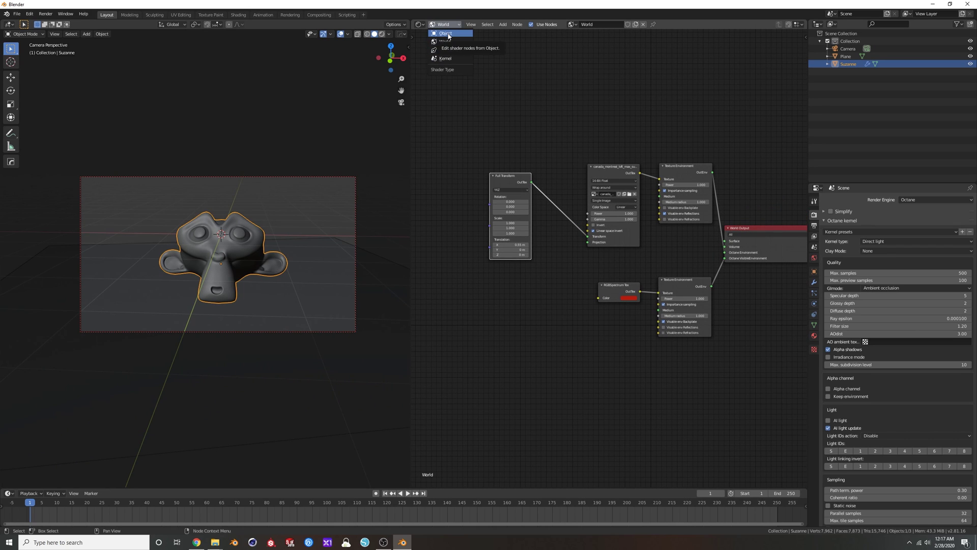
{"action": "left_click", "coordinate": [447, 34]}
{"action": "left_click", "coordinate": [625, 25]}
{"action": "scroll", "coordinate": [680, 192], "scroll_direction": "up", "scroll_amount": 3}
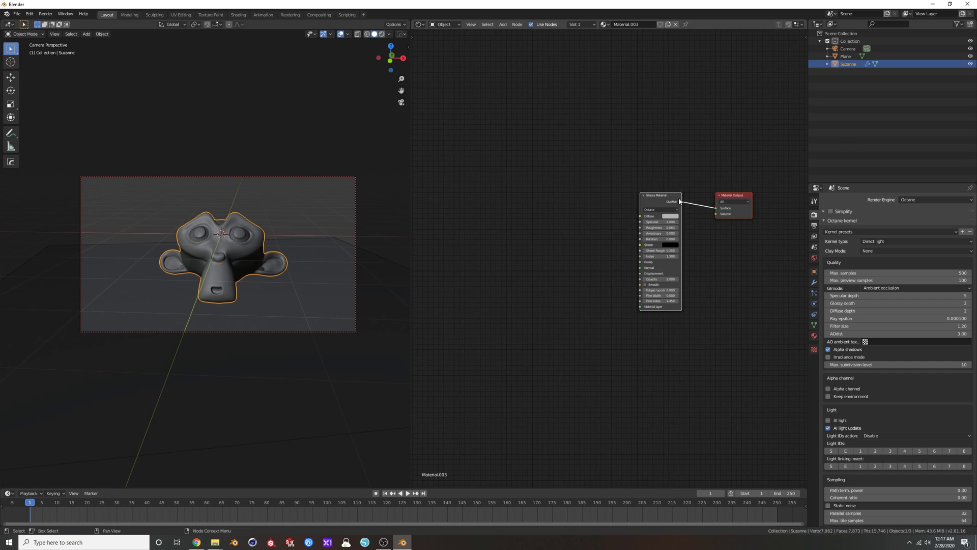
Step: Switch the viewport to Rendered shading with overlays hidden, and make the monkey material's diffuse color a saturated blue
{"action": "scroll", "coordinate": [591, 183], "scroll_direction": "up", "scroll_amount": 1}
{"action": "left_click", "coordinate": [609, 187]}
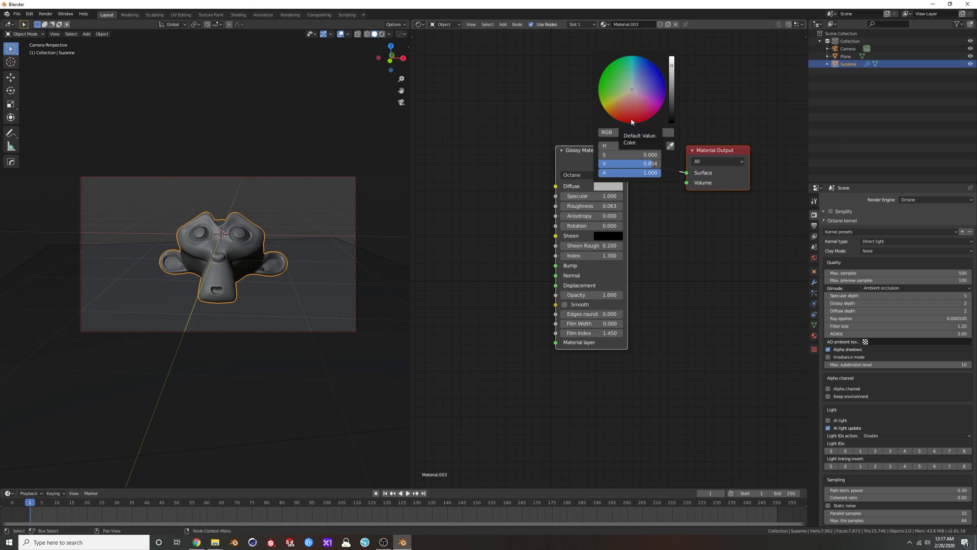
{"action": "left_click", "coordinate": [382, 34]}
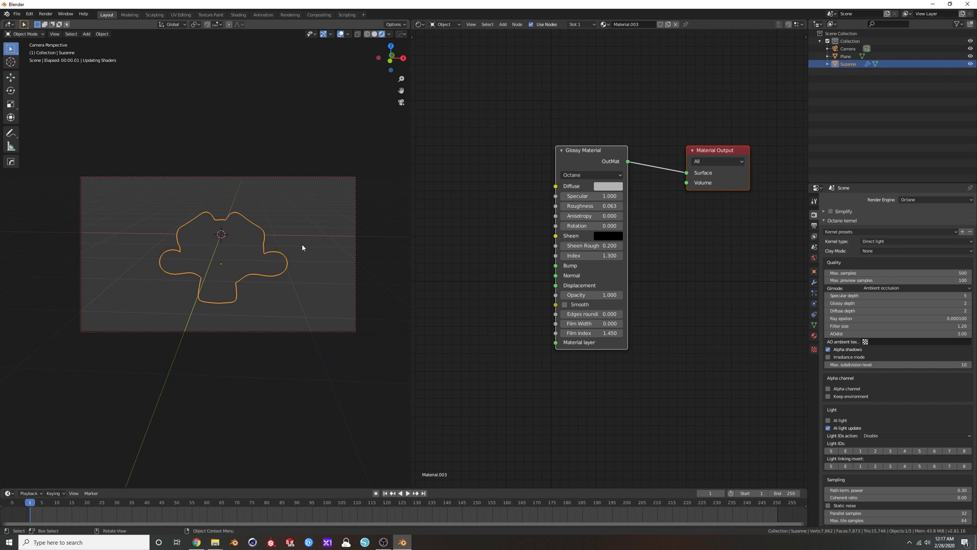
{"action": "left_click", "coordinate": [605, 188]}
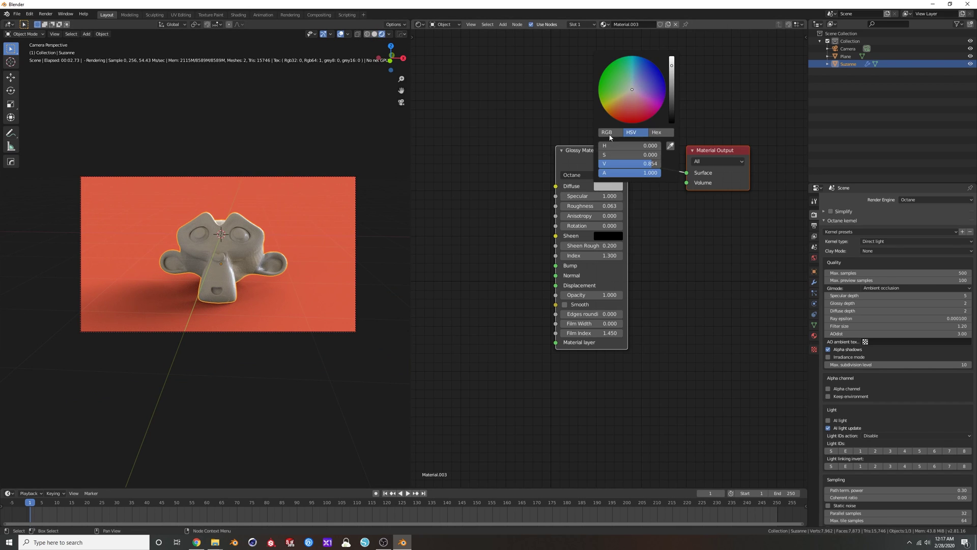
{"action": "left_click", "coordinate": [653, 72]}
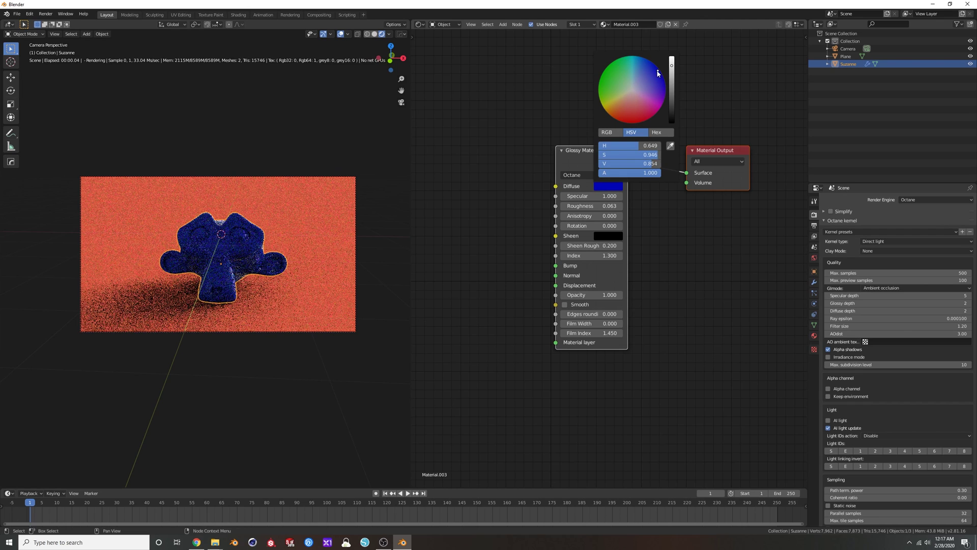
{"action": "left_click", "coordinate": [342, 35]}
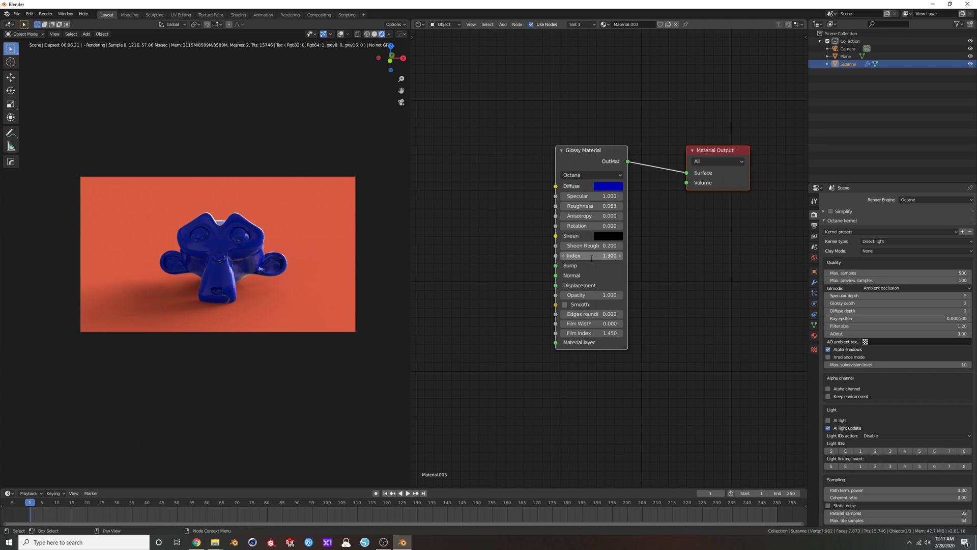
Step: Try an index of 1 on the Glossy Material, and set it to 8 for a metallic reflection
{"action": "type", "text": "1"}
{"action": "key", "text": "Return"}
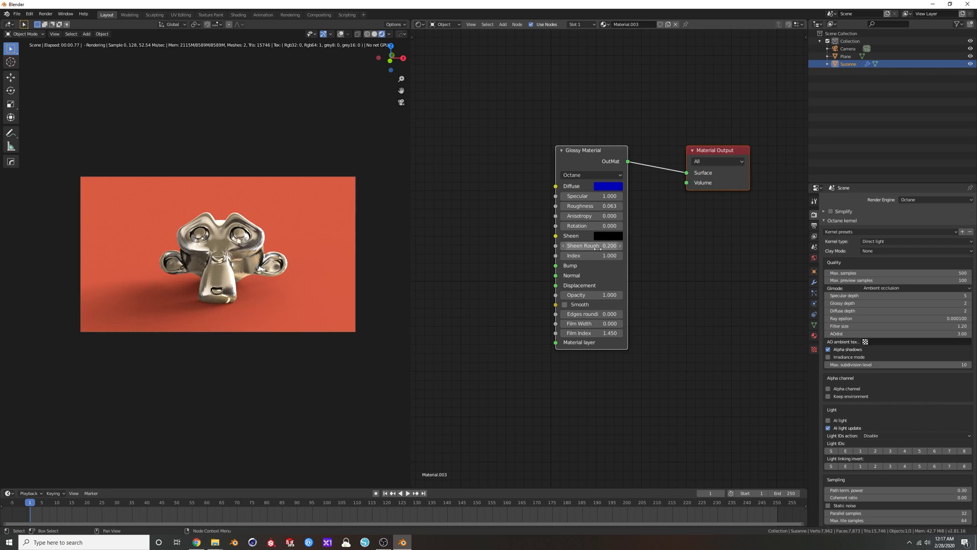
{"action": "double_click", "coordinate": [597, 260]}
{"action": "key", "text": "Return"}
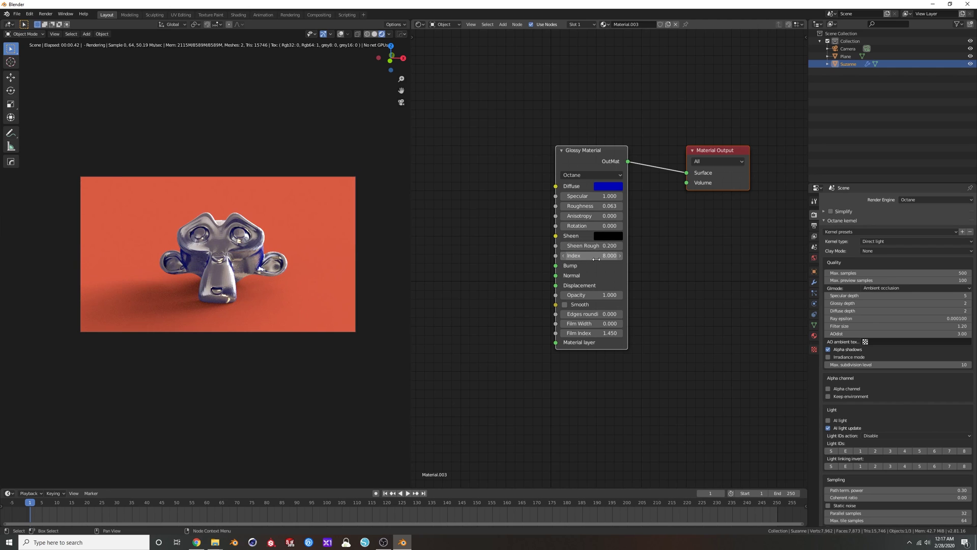
Step: Reset the Glossy Material's diffuse color to black and lighten it to a grey with value 0.646
{"action": "left_click", "coordinate": [608, 187]}
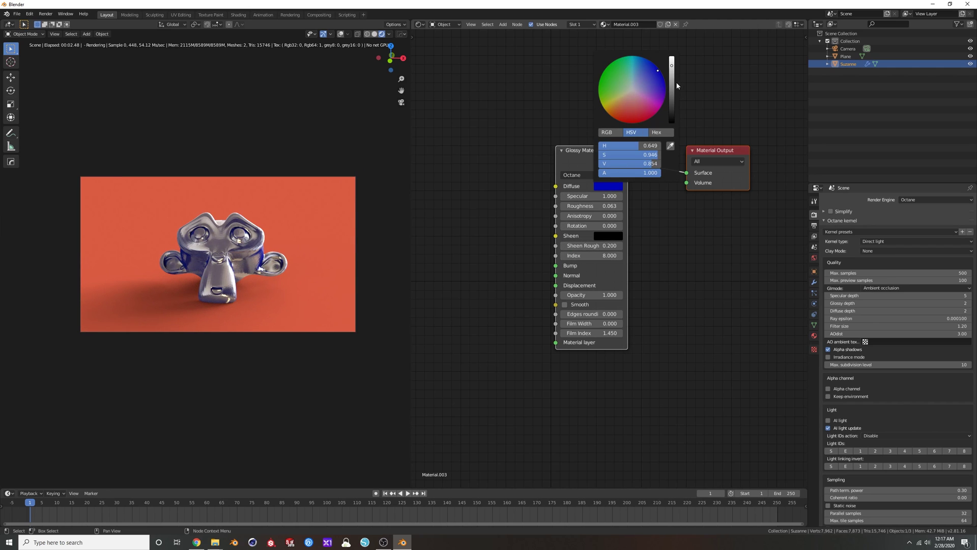
{"action": "key", "text": "BackSpace"}
{"action": "key", "text": "BackSpace"}
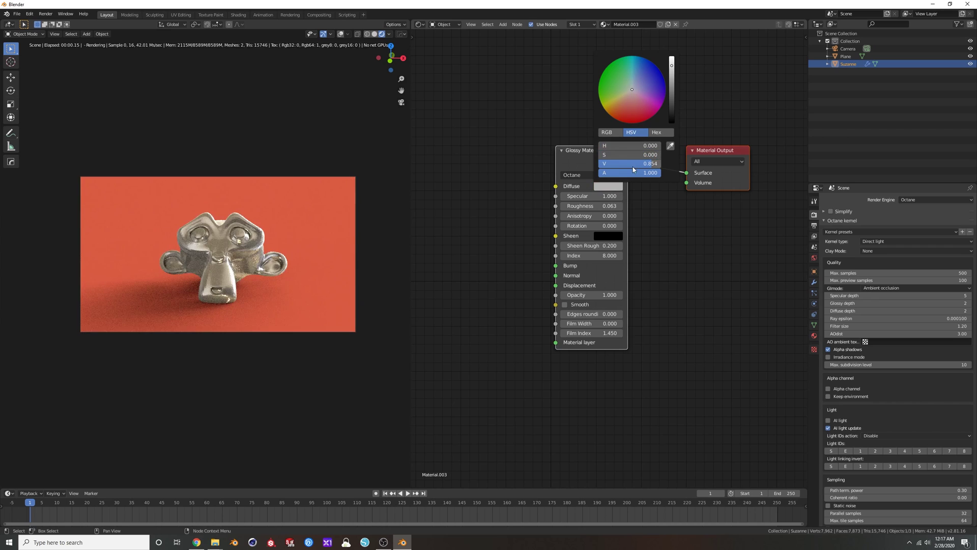
{"action": "key", "text": "BackSpace"}
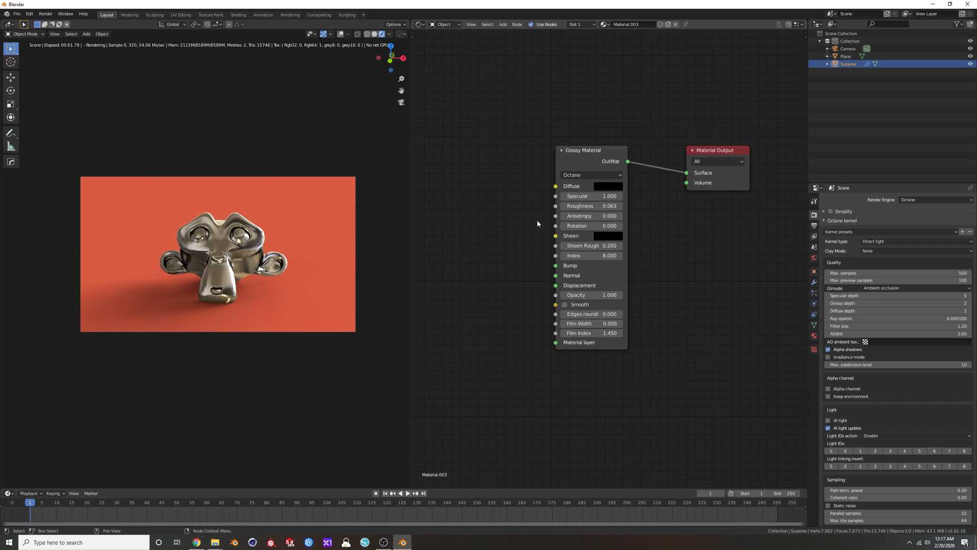
{"action": "middle_click_drag", "start_coordinate": [515, 218], "coordinate": [543, 224]}
{"action": "left_click", "coordinate": [647, 195]}
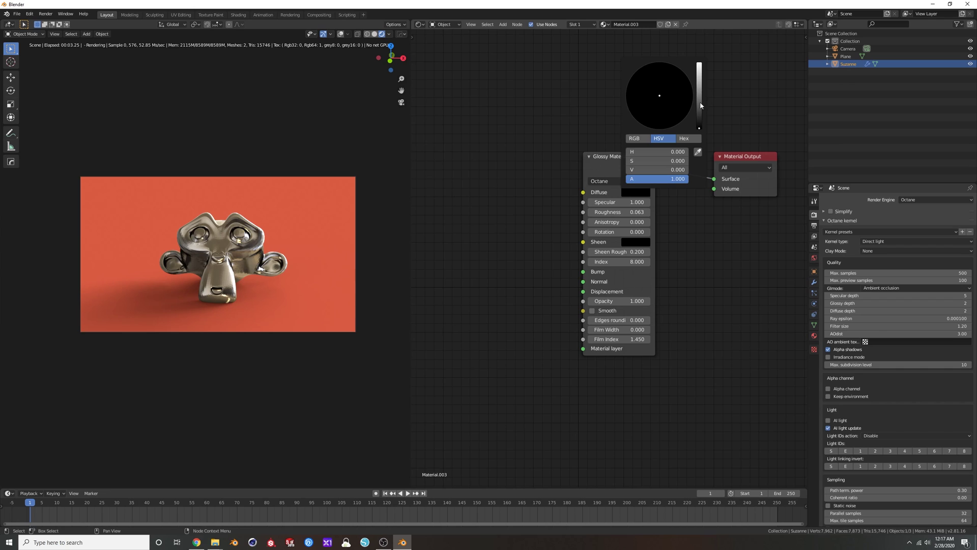
{"action": "left_click_drag", "start_coordinate": [699, 123], "coordinate": [700, 104]}
Step: Add an RGBSpectrum Tex node and connect its OutTex to the Glossy Material's Specular input
{"action": "key", "text": "shift+a"}
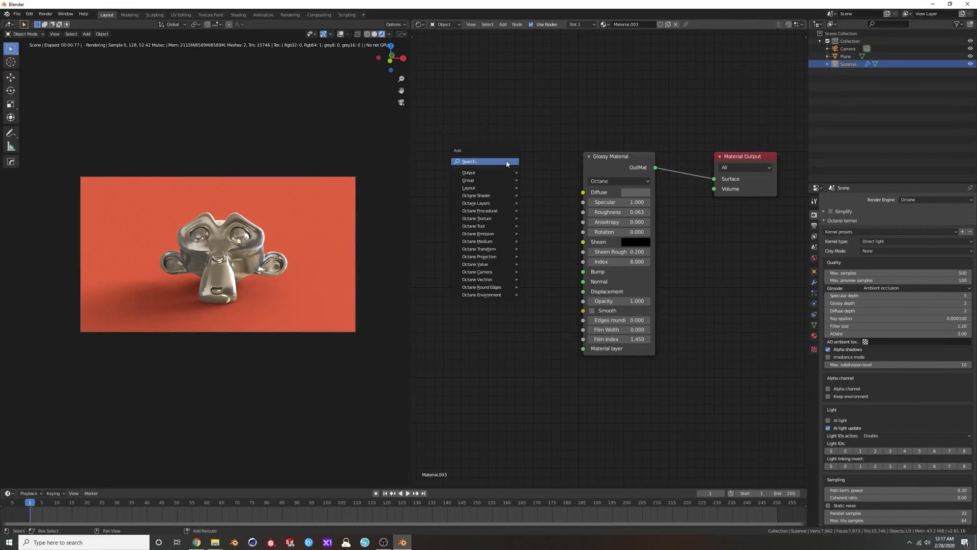
{"action": "left_click", "coordinate": [507, 163]}
{"action": "type", "text": "rgb"}
{"action": "key", "text": "Return"}
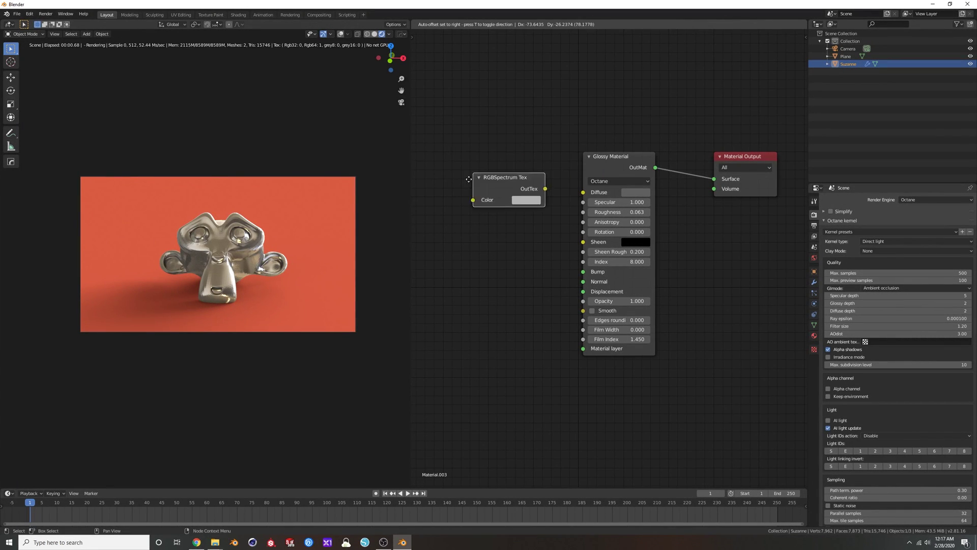
{"action": "left_click", "coordinate": [447, 222]}
{"action": "left_click_drag", "start_coordinate": [525, 231], "coordinate": [583, 202]}
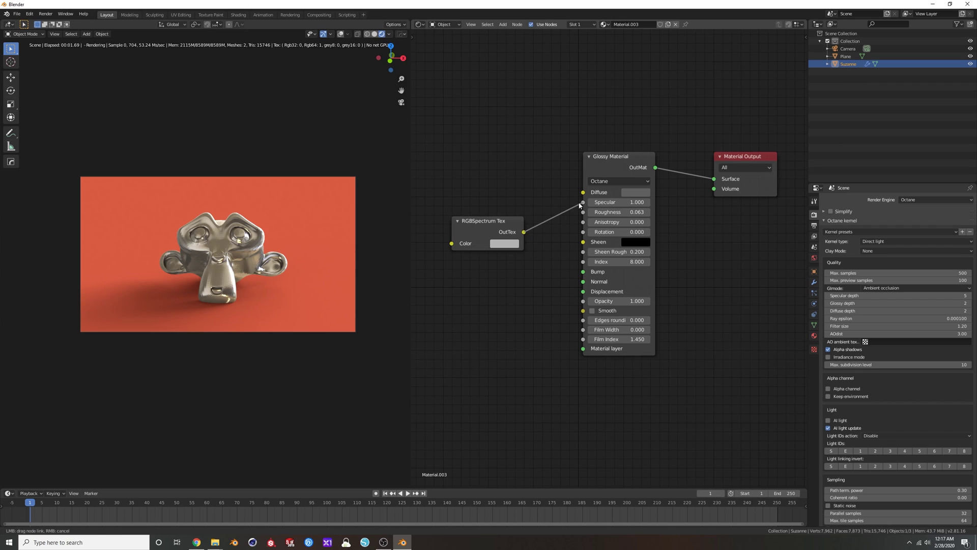
Step: Enable Smooth on the Glossy Material and give the RGBSpectrum Tex a bright saturated red color
{"action": "left_click", "coordinate": [592, 311]}
{"action": "left_click", "coordinate": [500, 244]}
{"action": "left_click", "coordinate": [523, 180]}
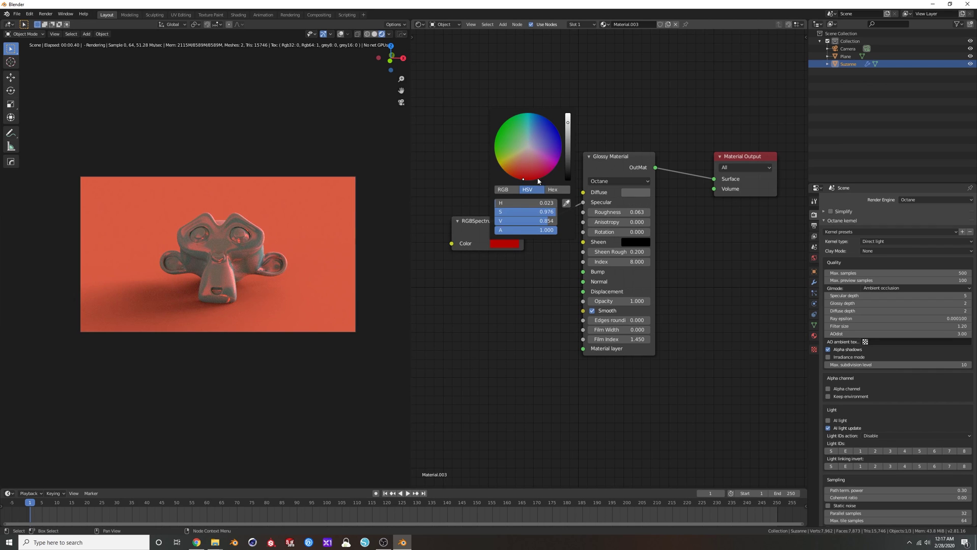
{"action": "left_click_drag", "start_coordinate": [567, 146], "coordinate": [568, 116]}
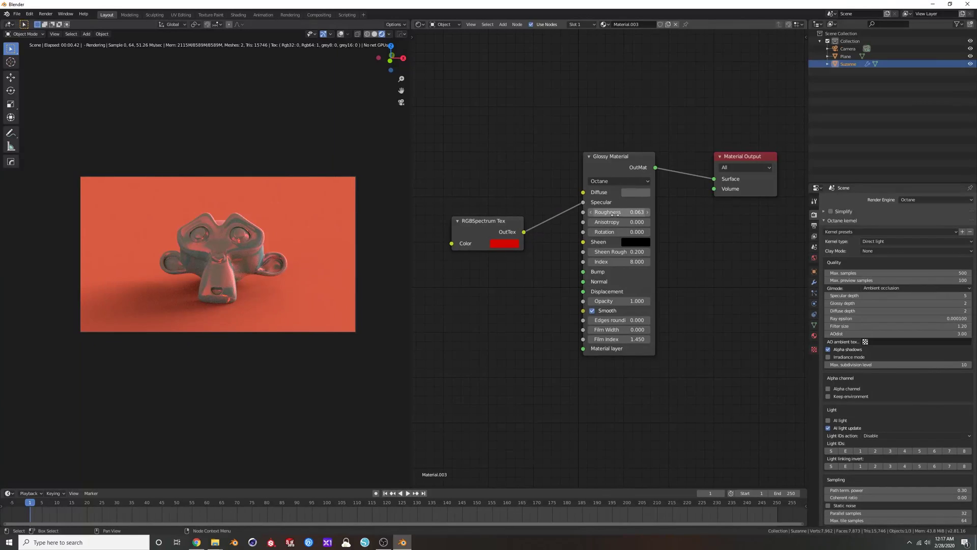
Step: Set the Glossy Material's roughness to 0 and darken its diffuse color to black
{"action": "left_click", "coordinate": [643, 194]}
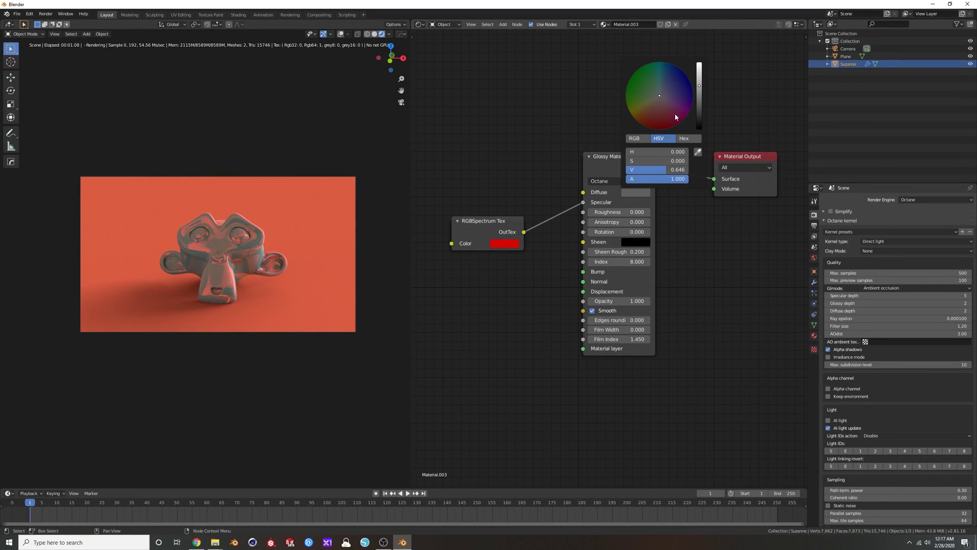
{"action": "left_click_drag", "start_coordinate": [699, 116], "coordinate": [699, 133]}
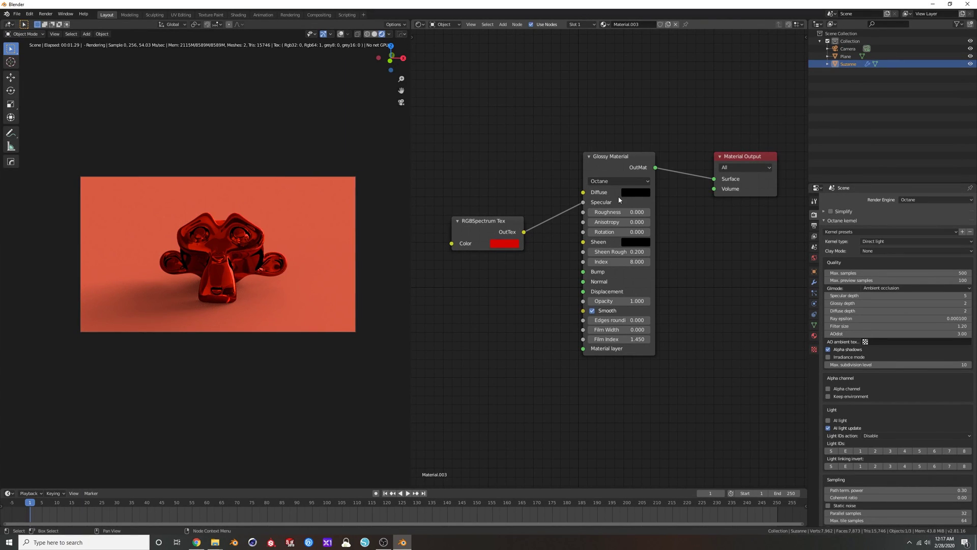
Step: Change the RGBSpectrum Tex color to a teal with value 0.762, and move the node up level with the Specular input
{"action": "left_click", "coordinate": [501, 243]}
{"action": "left_click_drag", "start_coordinate": [569, 158], "coordinate": [568, 128]}
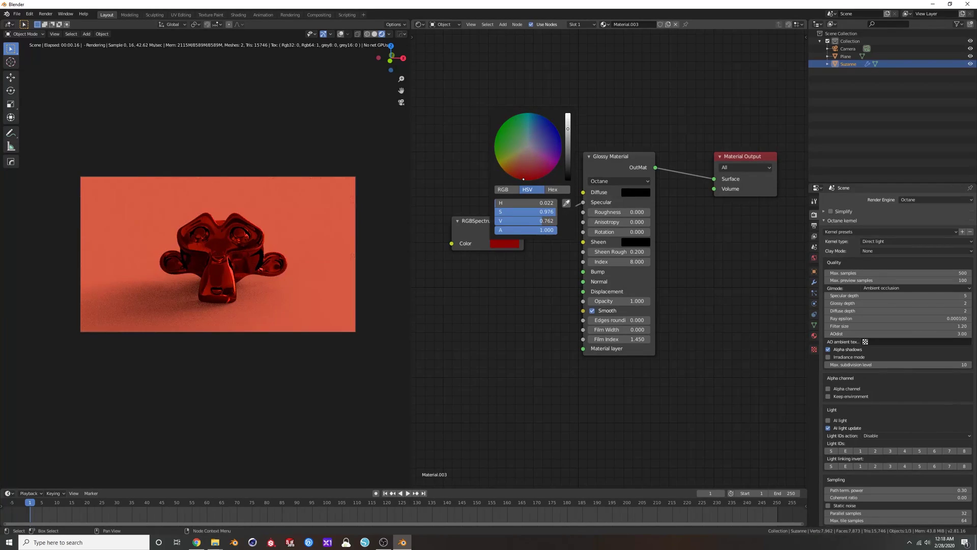
{"action": "left_click_drag", "start_coordinate": [497, 227], "coordinate": [497, 202]}
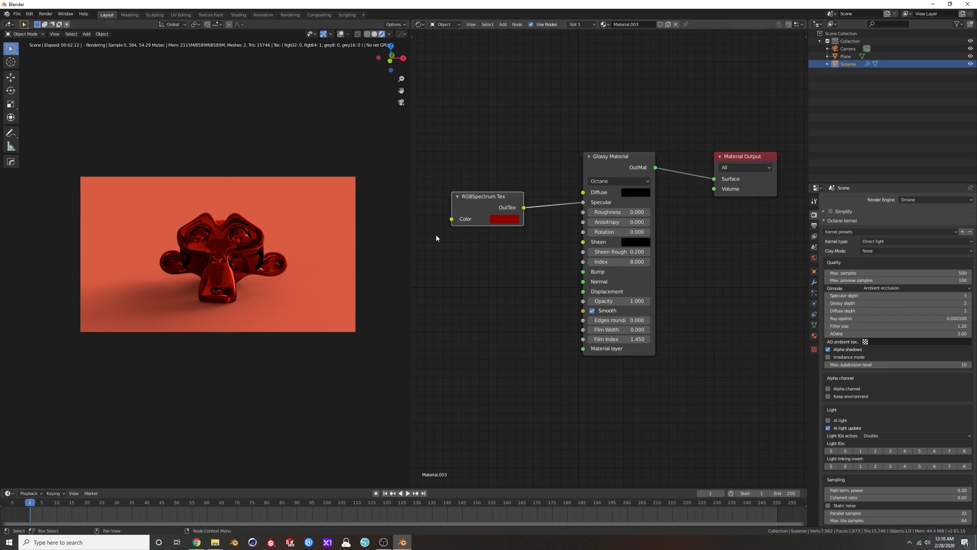
{"action": "left_click", "coordinate": [514, 216]}
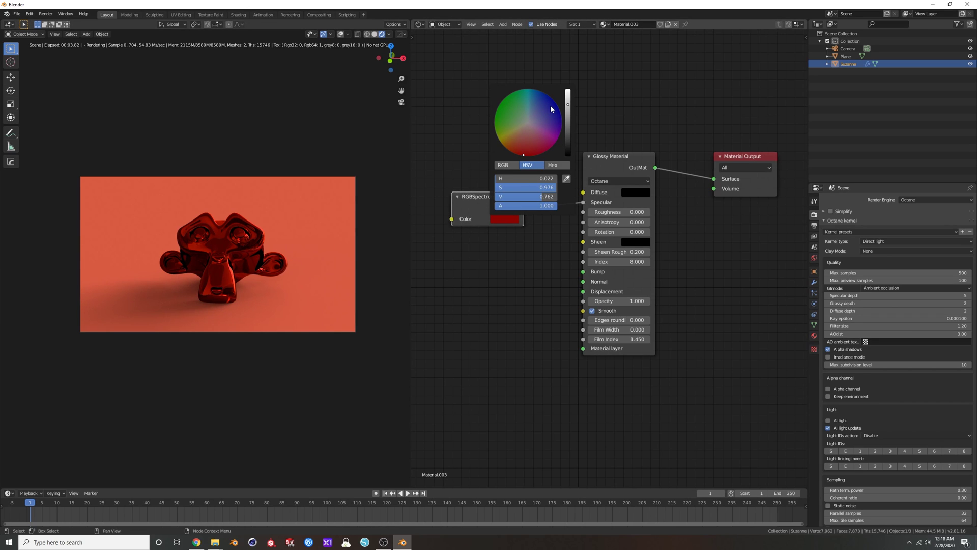
{"action": "left_click", "coordinate": [534, 104]}
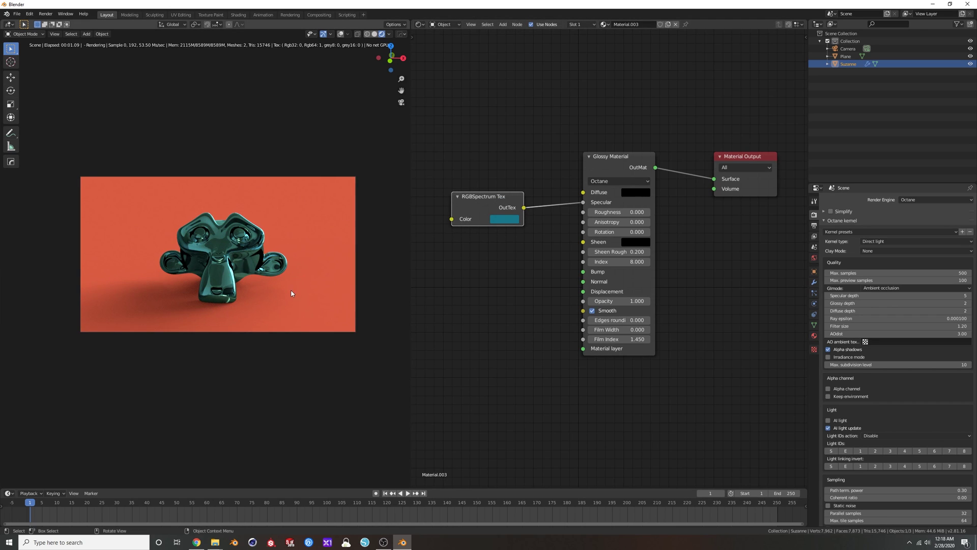
Step: Switch the shader editor to World nodes and set the HDR Full Transform's X translation to 0.93 m
{"action": "left_click", "coordinate": [444, 24]}
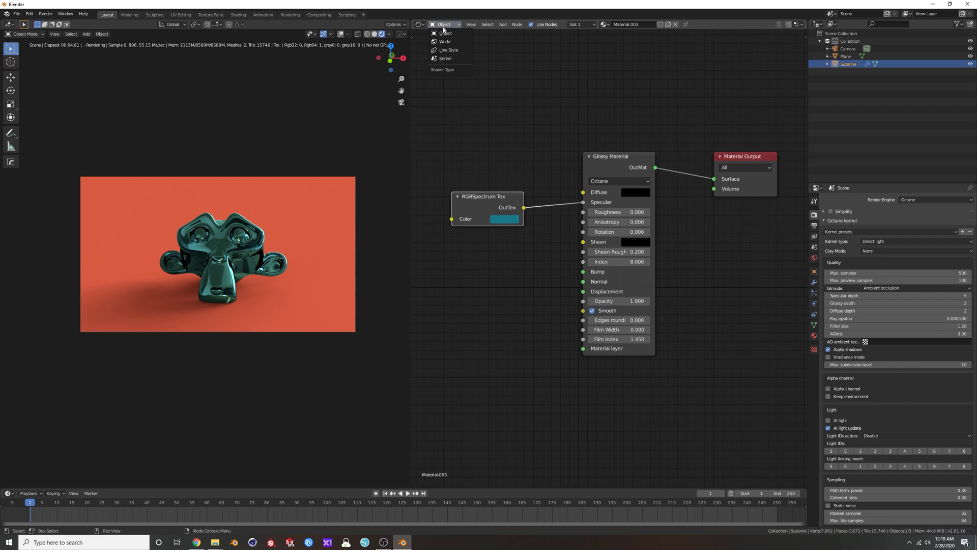
{"action": "left_click", "coordinate": [445, 41]}
{"action": "middle_click_drag", "start_coordinate": [513, 153], "coordinate": [610, 285]}
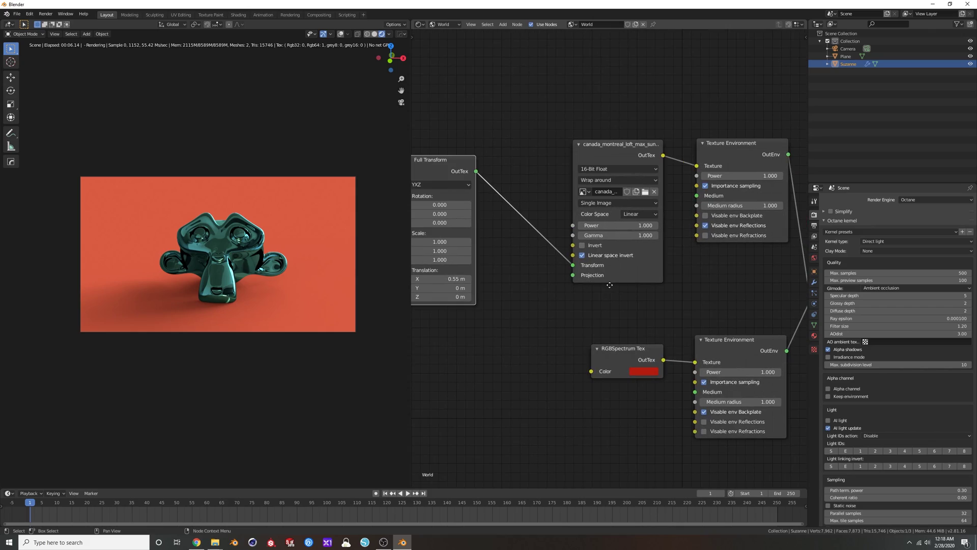
{"action": "left_click_drag", "start_coordinate": [440, 279], "coordinate": [459, 279]}
Step: Try a bright green for the visible environment's RGBSpectrum Tex color
{"action": "scroll", "coordinate": [511, 252], "scroll_direction": "down", "scroll_amount": 3}
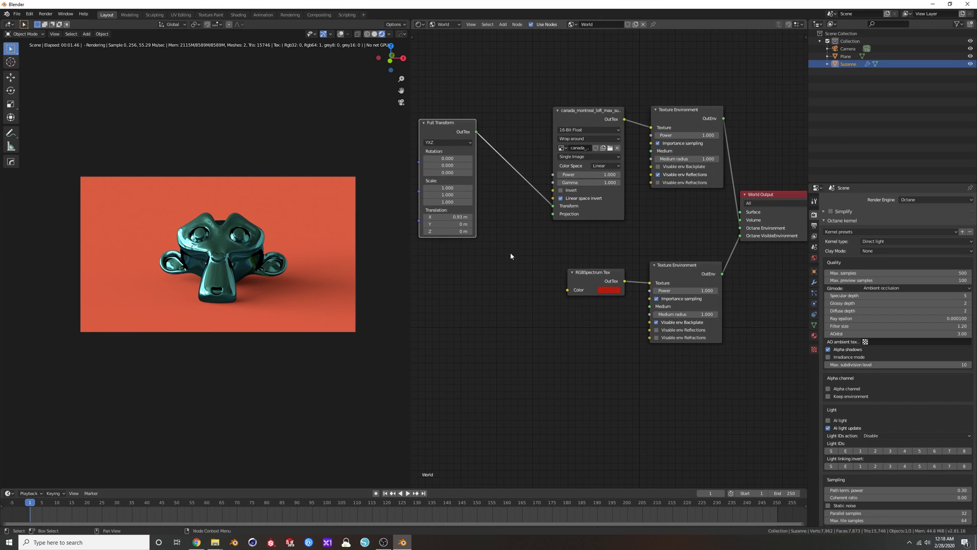
{"action": "left_click", "coordinate": [556, 303]}
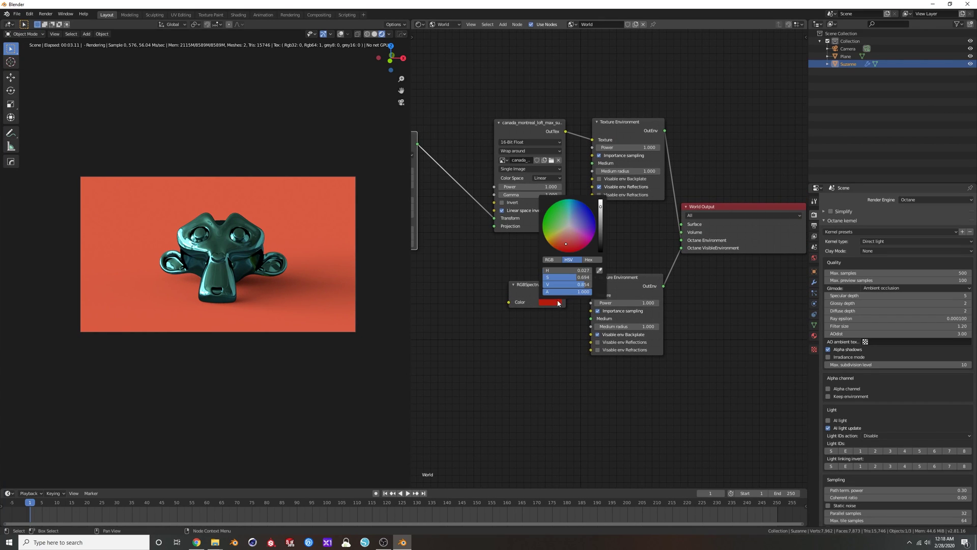
{"action": "left_click", "coordinate": [555, 226]}
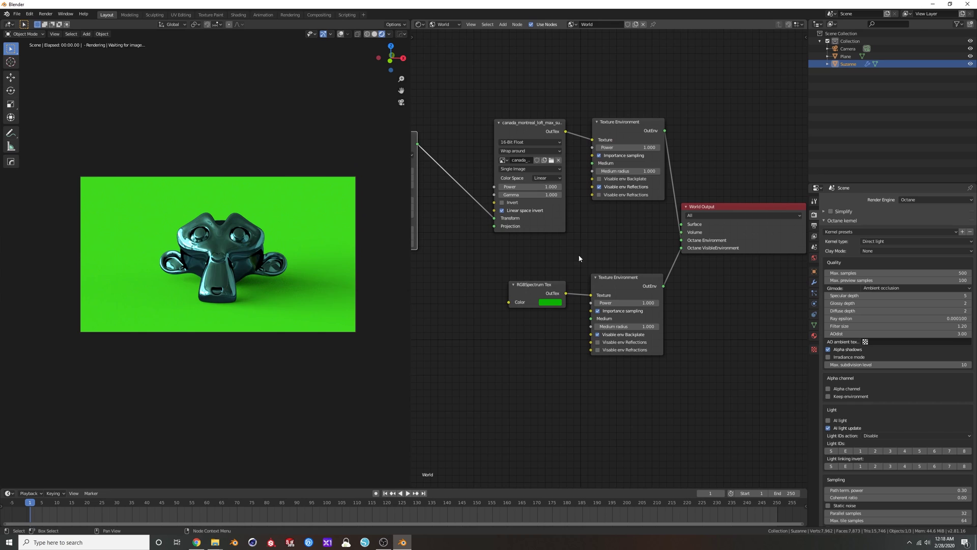
Step: Change the visible environment's RGBSpectrum Tex color to a dark red with a value of 0.589
{"action": "left_click", "coordinate": [554, 301]}
{"action": "mouse_move", "coordinate": [601, 225]}
{"action": "left_mouse_down"}
{"action": "mouse_move", "coordinate": [600, 234]}
{"action": "mouse_move", "coordinate": [600, 221]}
{"action": "mouse_move", "coordinate": [561, 234]}
{"action": "mouse_move", "coordinate": [567, 243]}
{"action": "left_mouse_up"}
{"action": "left_click", "coordinate": [563, 229]}
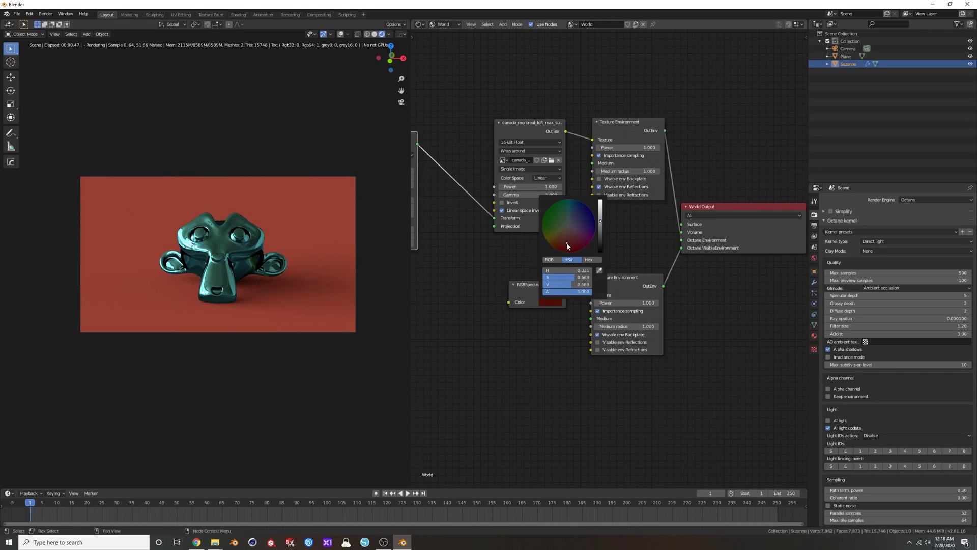